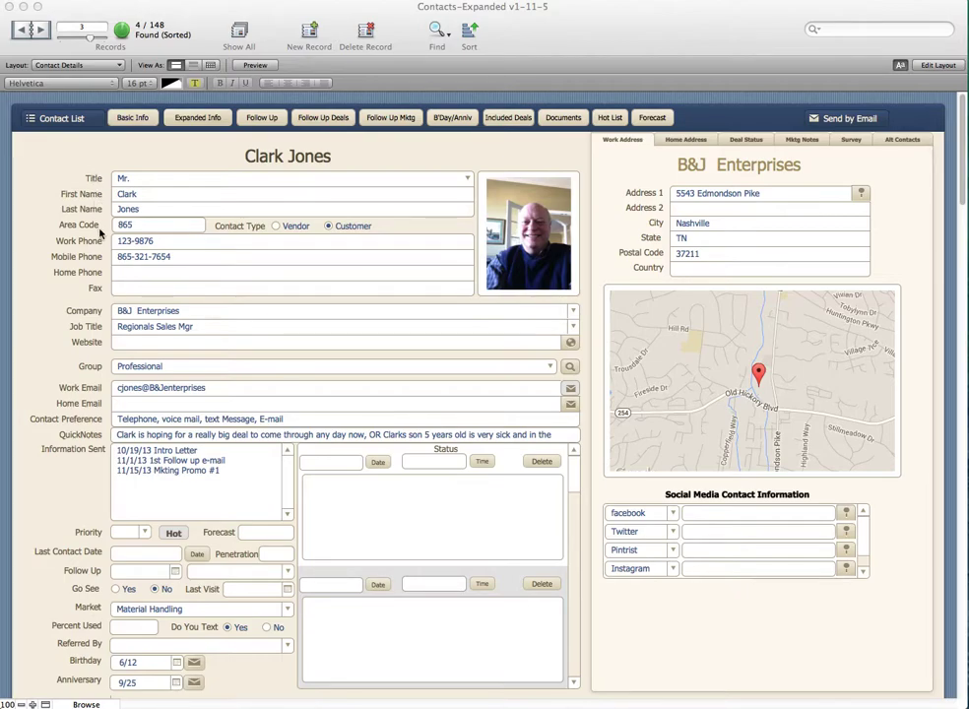
Step: Set the contact's type to Vendor beside the area code
left_click(101, 230)
left_click(146, 225)
left_click_drag(147, 225, 81, 229)
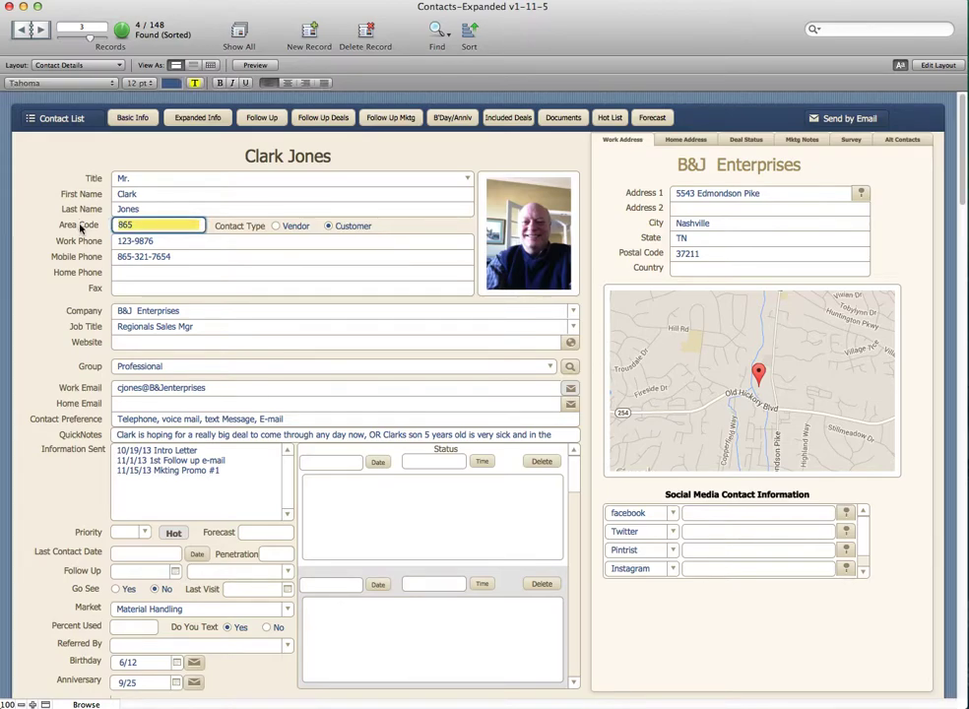
left_click(279, 228)
left_click(277, 227)
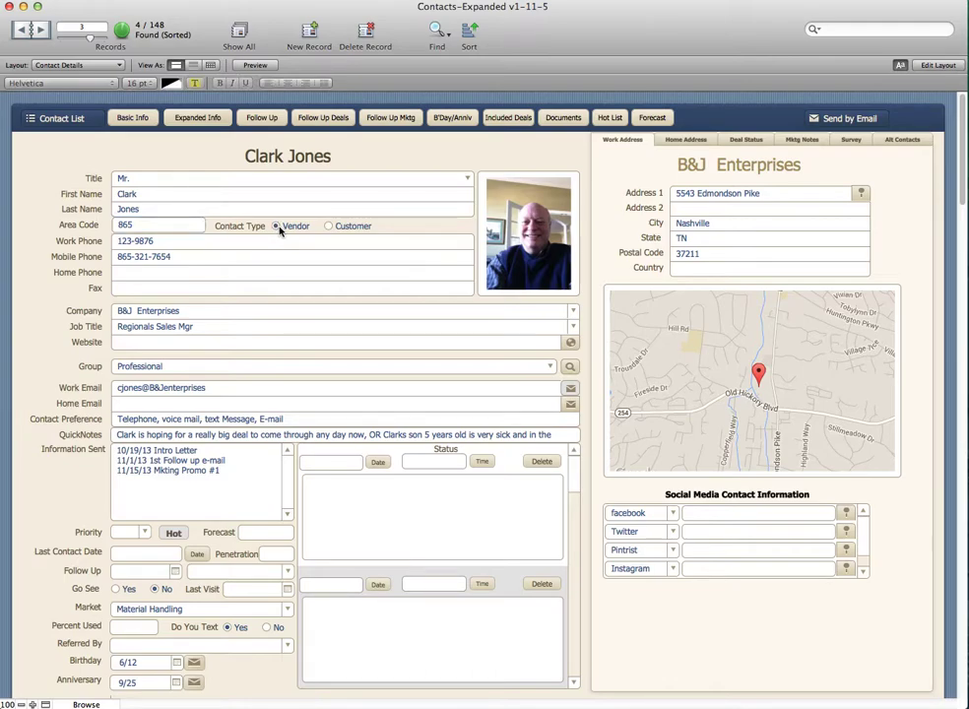
left_click(329, 226)
left_click(277, 227)
Step: Examine the contact's available group choices, contact preference and full QuickNotes text without changing them
left_click(548, 368)
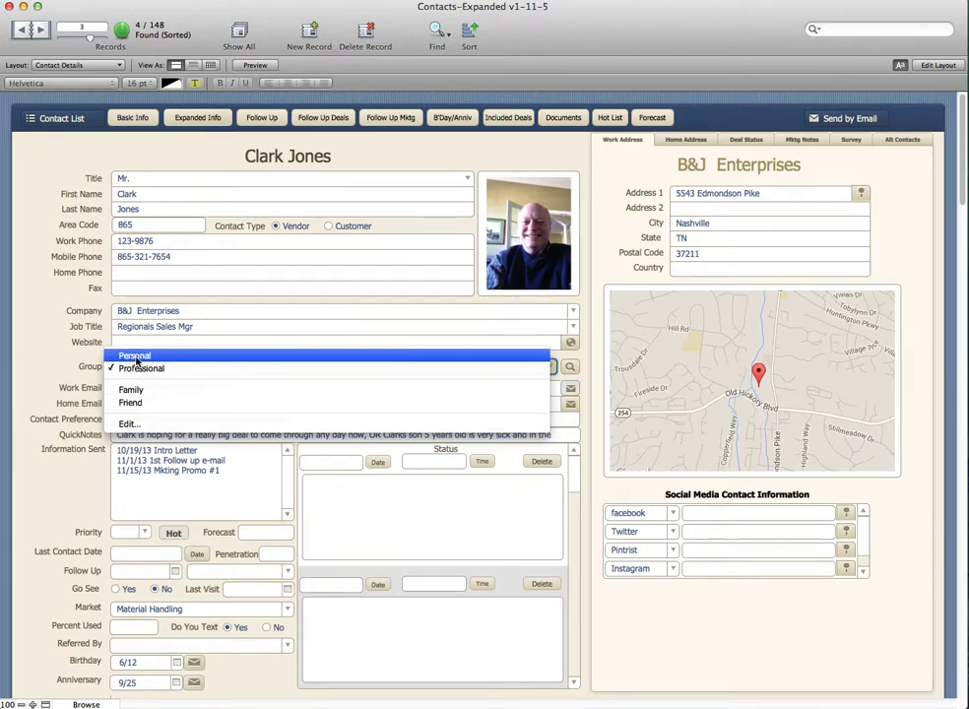
left_click(69, 381)
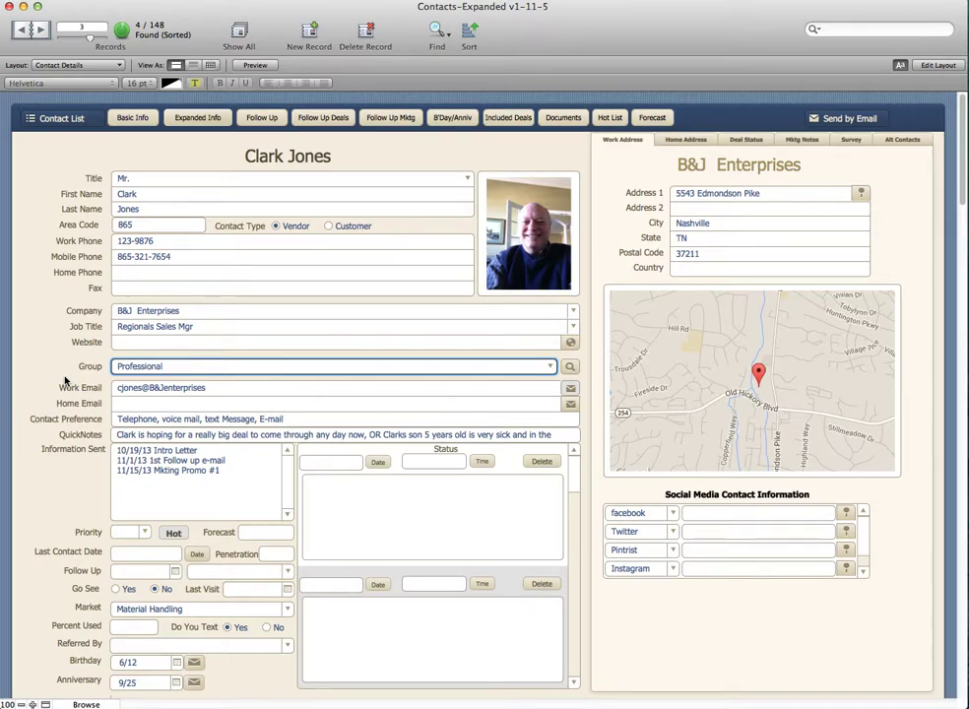
left_click(123, 420)
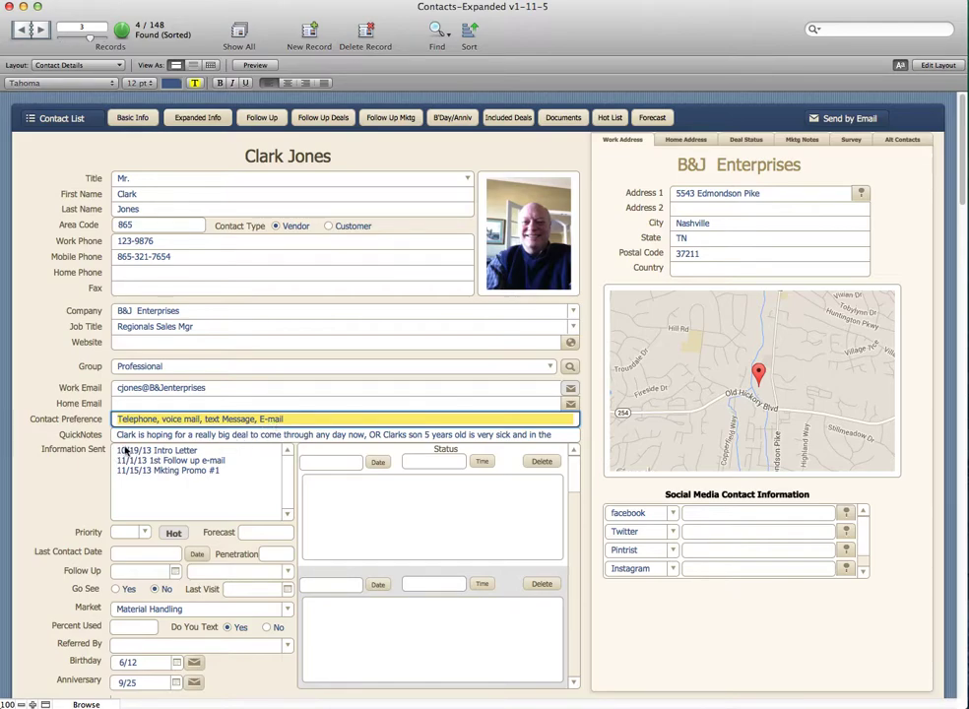
left_click(137, 436)
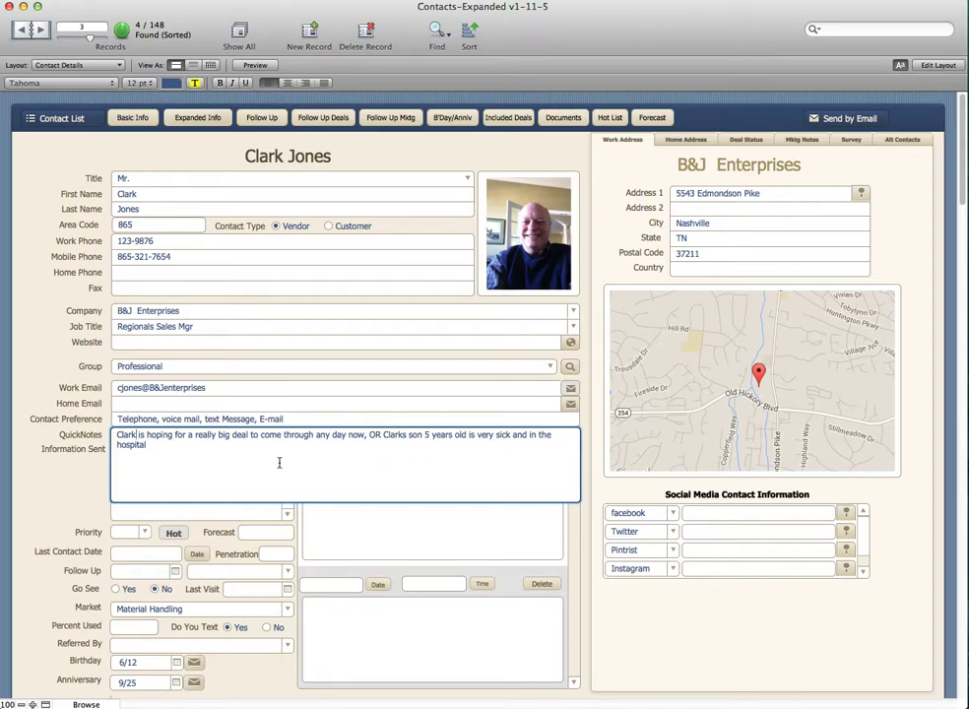
left_click(80, 477)
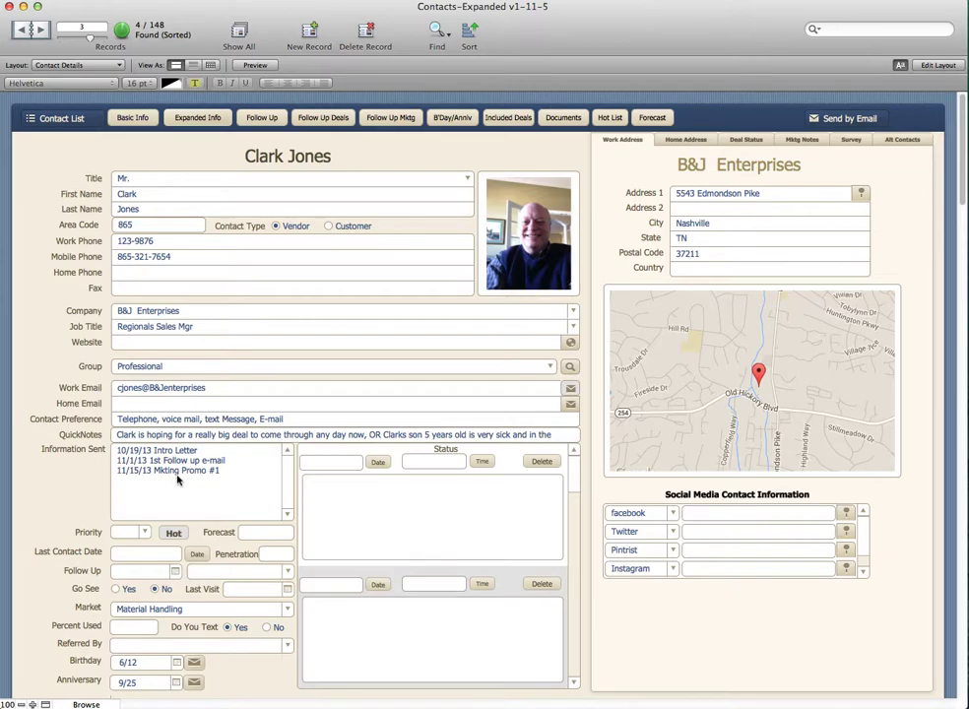
Step: Stamp the first status entry with the current date and time and enter the note "lkj;lkj;lkj;lkj;lkj;lk;lkj"
left_click(391, 512)
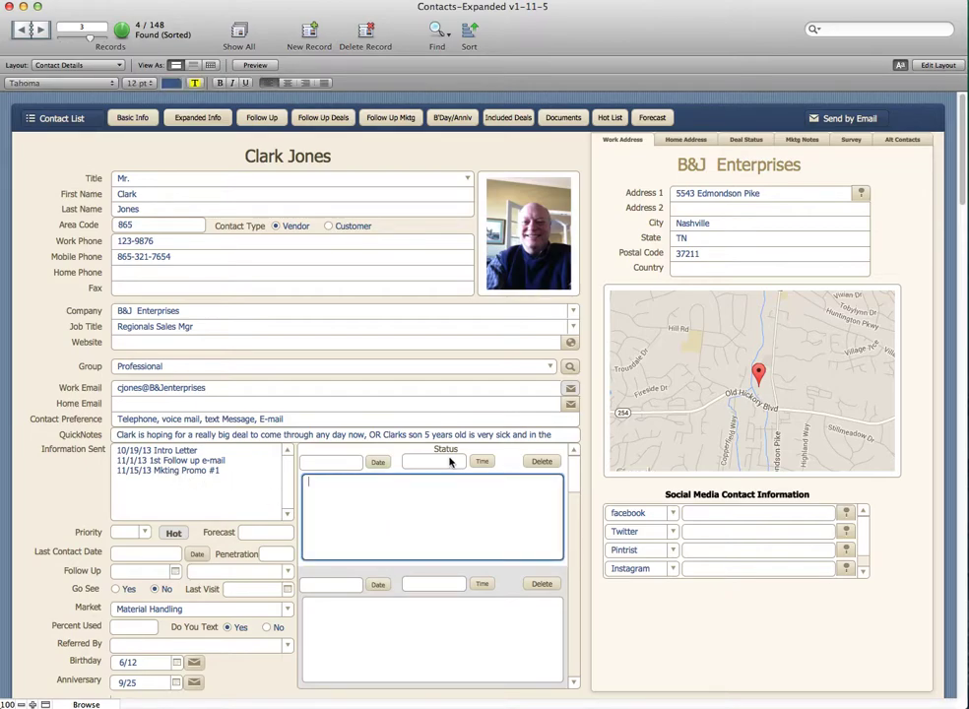
left_click(379, 462)
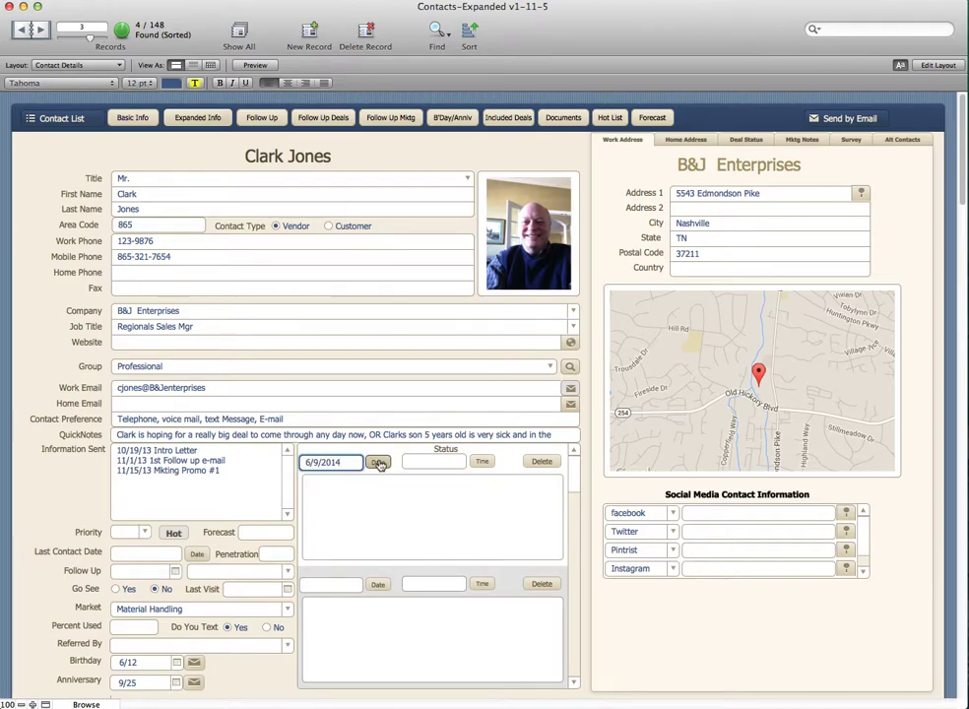
left_click(484, 462)
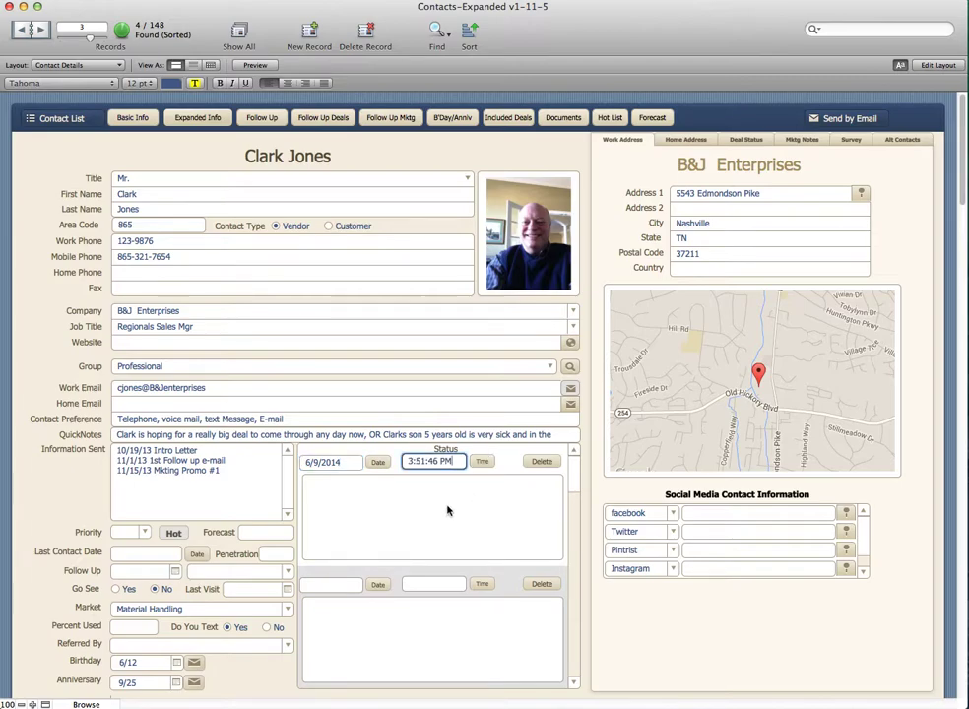
left_click(350, 492)
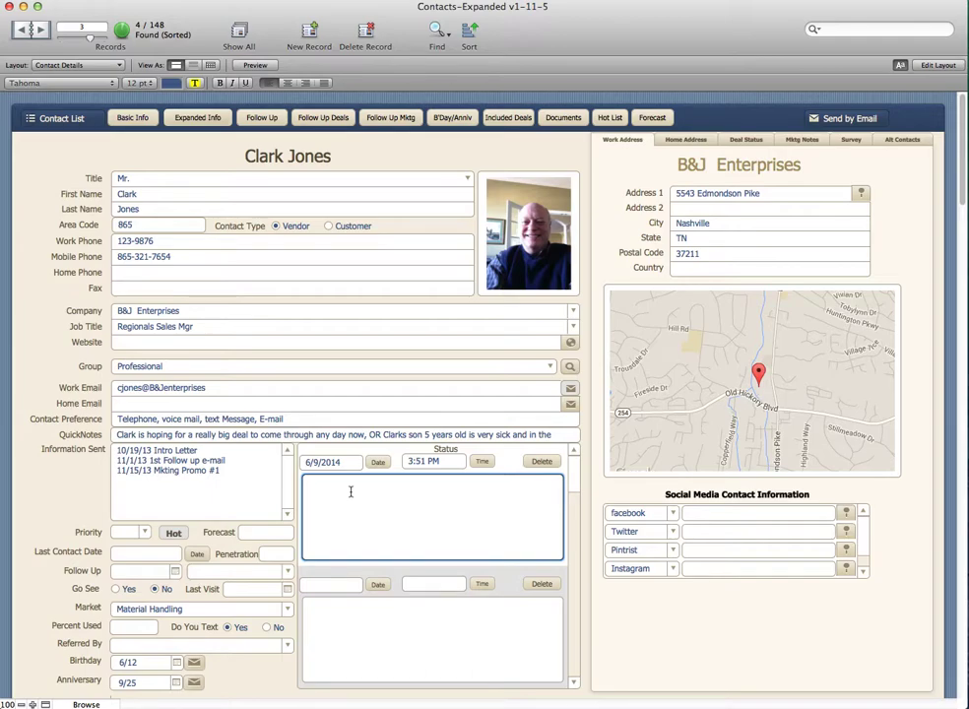
type("lkj;lkj;lkj;lkj;lkj;lkj")
left_click(401, 620)
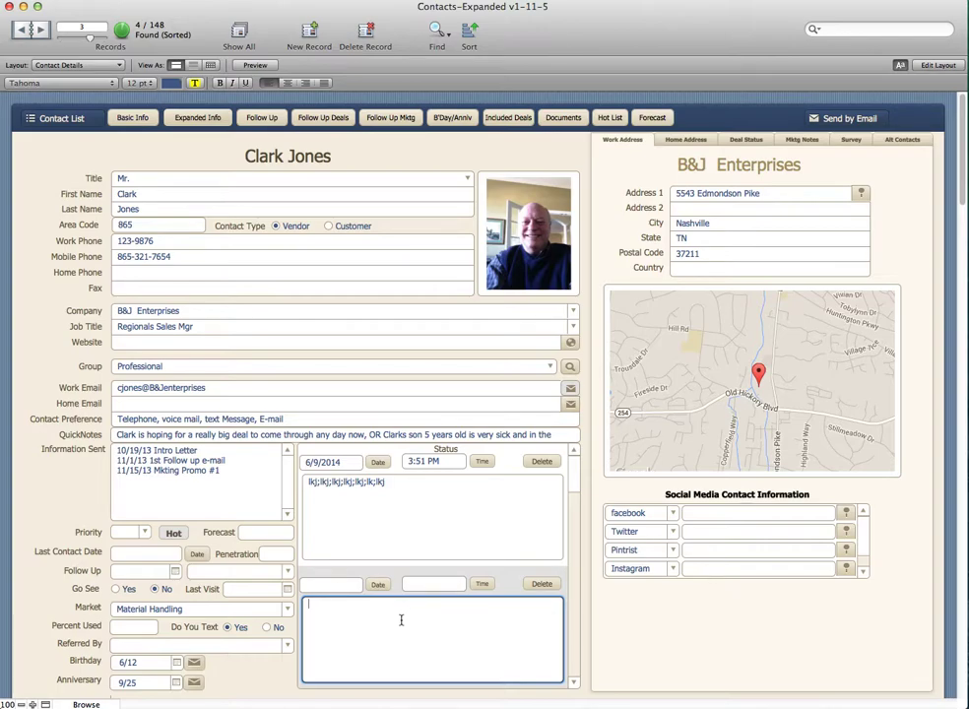
scroll(401, 621, "down", 5)
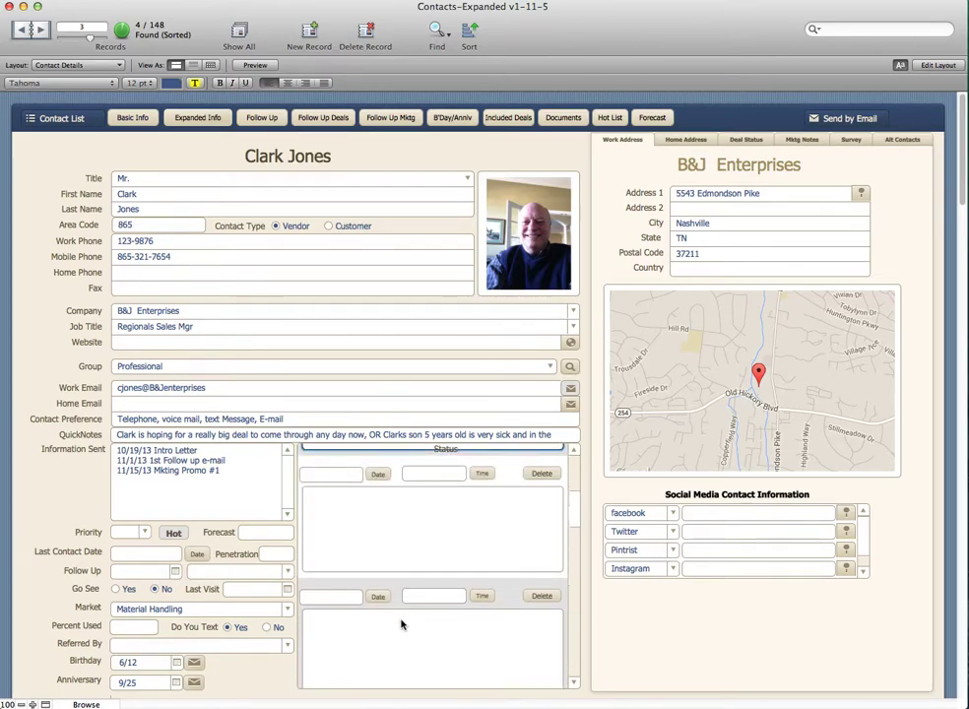
scroll(400, 621, "up", 3)
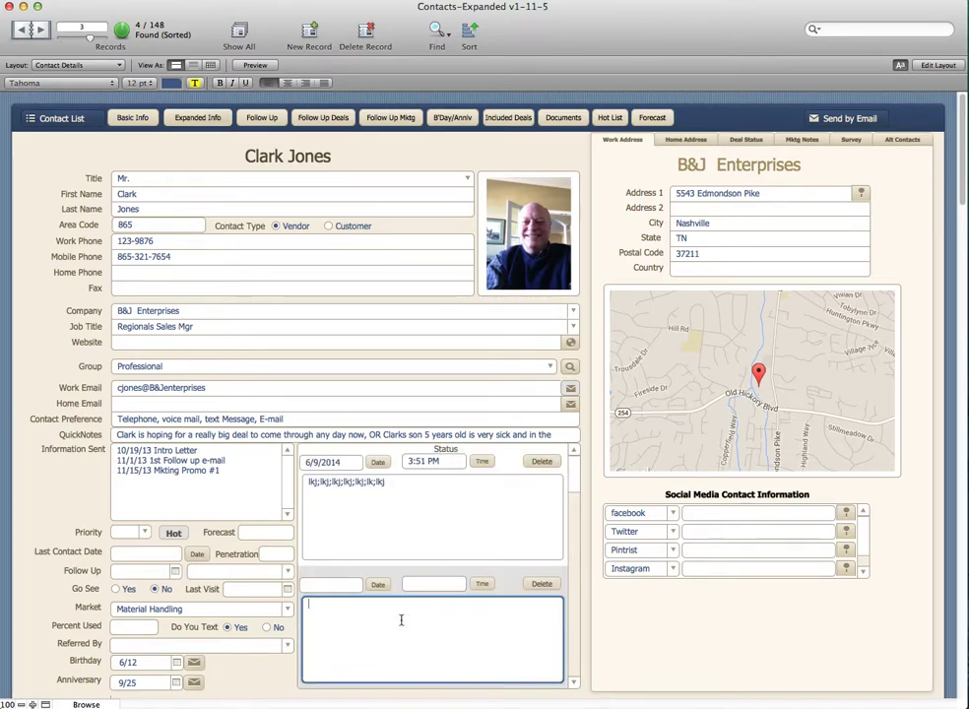
Step: Set the contact's priority to AAA and flag the contact as Hot
left_click(146, 533)
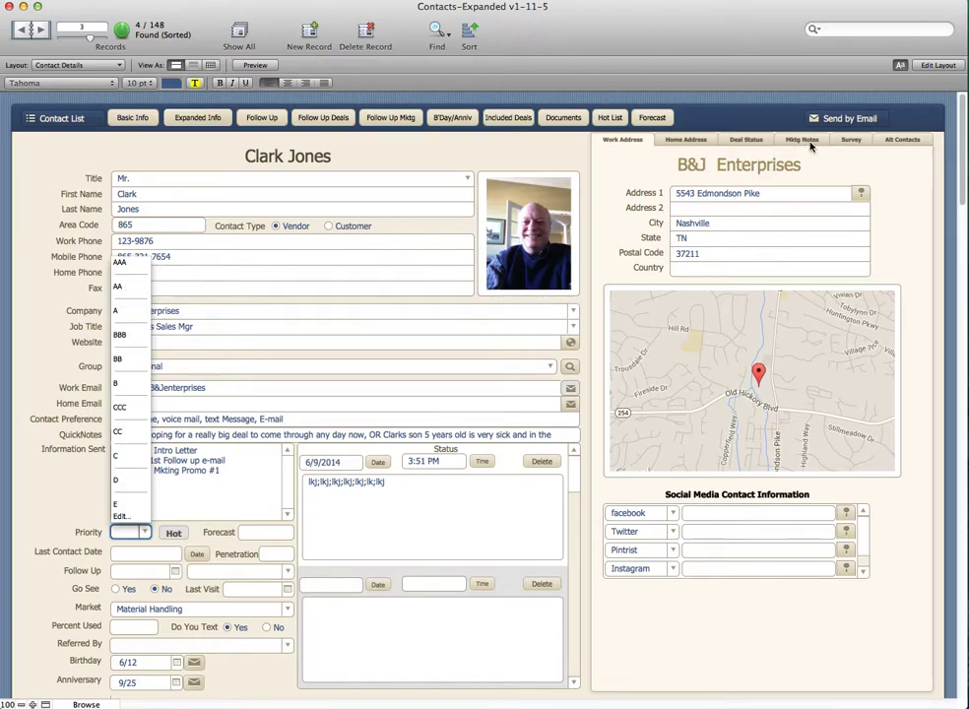
left_click(122, 263)
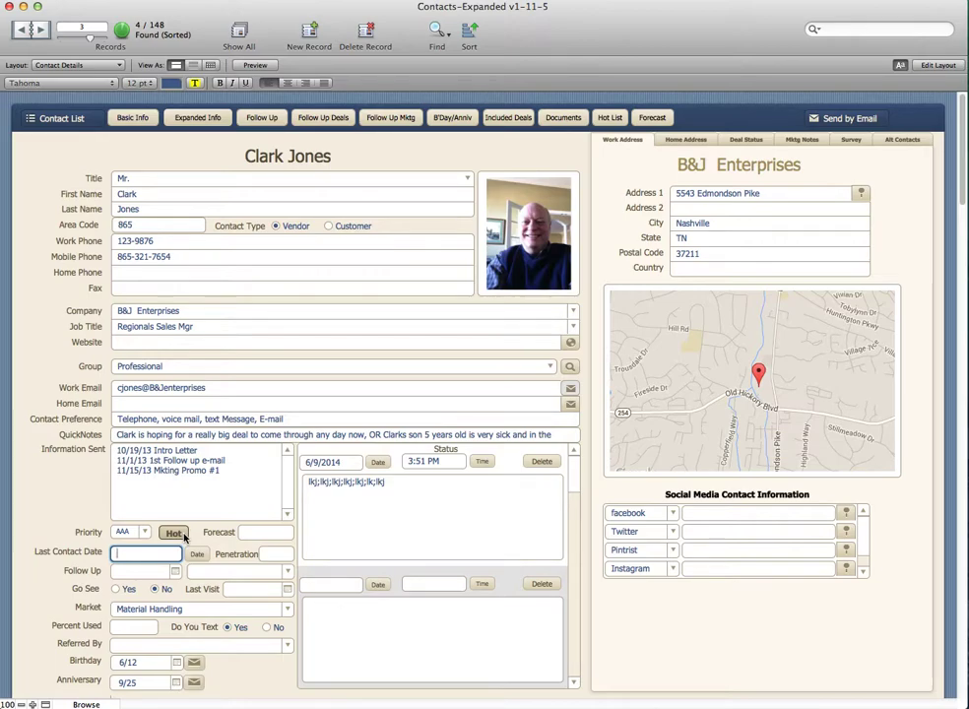
left_click(176, 535)
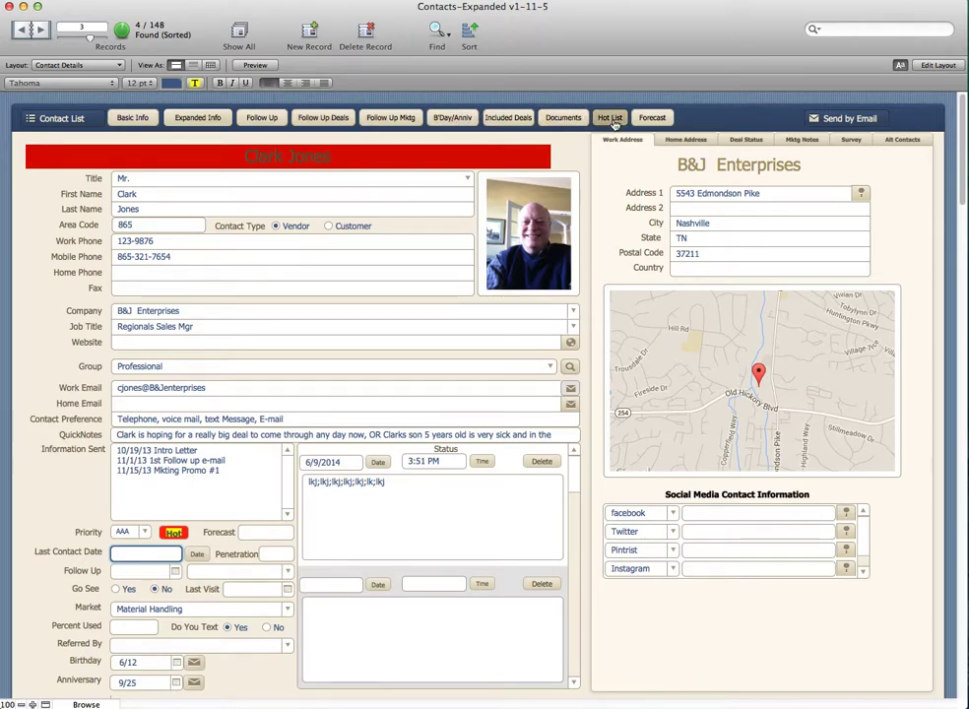
Step: View the Hot Prospect List and the detail records of its first two prospects, closing each window after viewing
left_click_drag(0, 0, 770, 72)
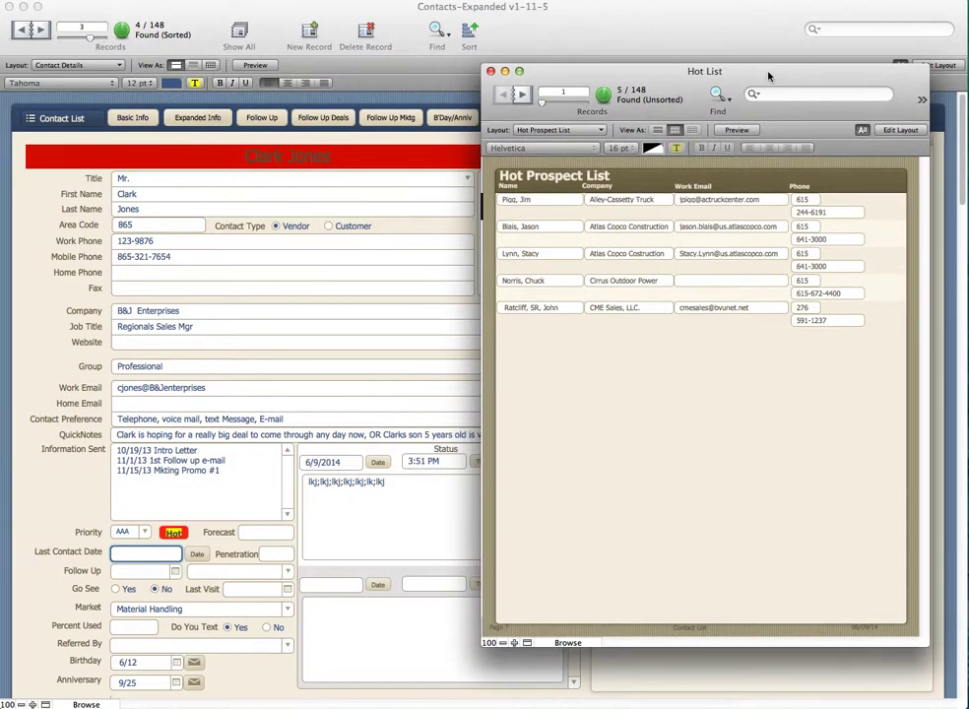
left_click(523, 200)
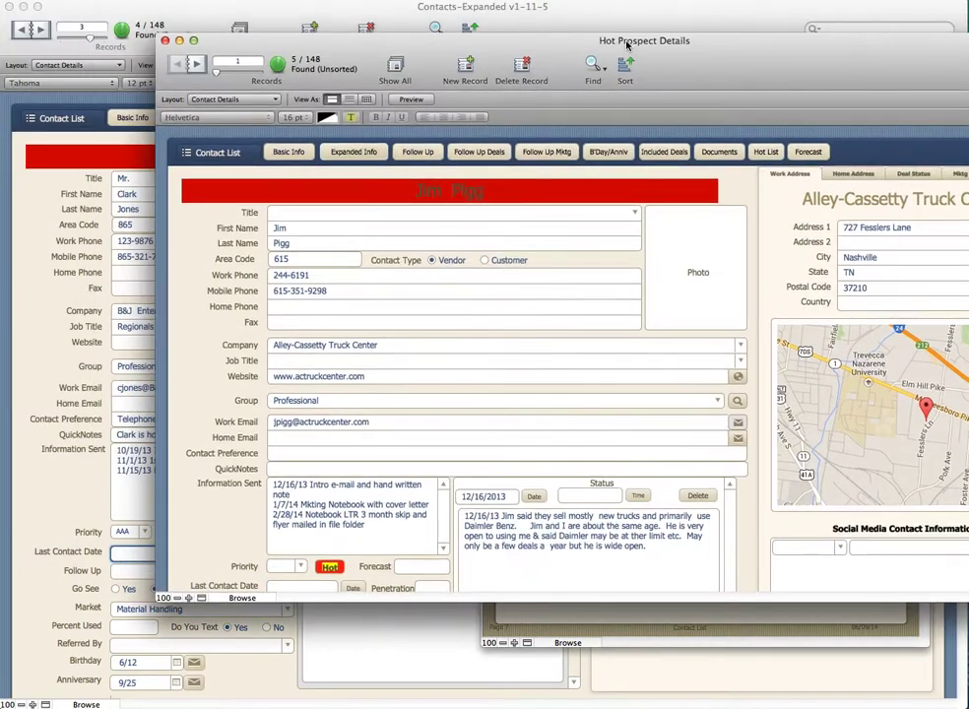
left_click_drag(626, 45, 464, 77)
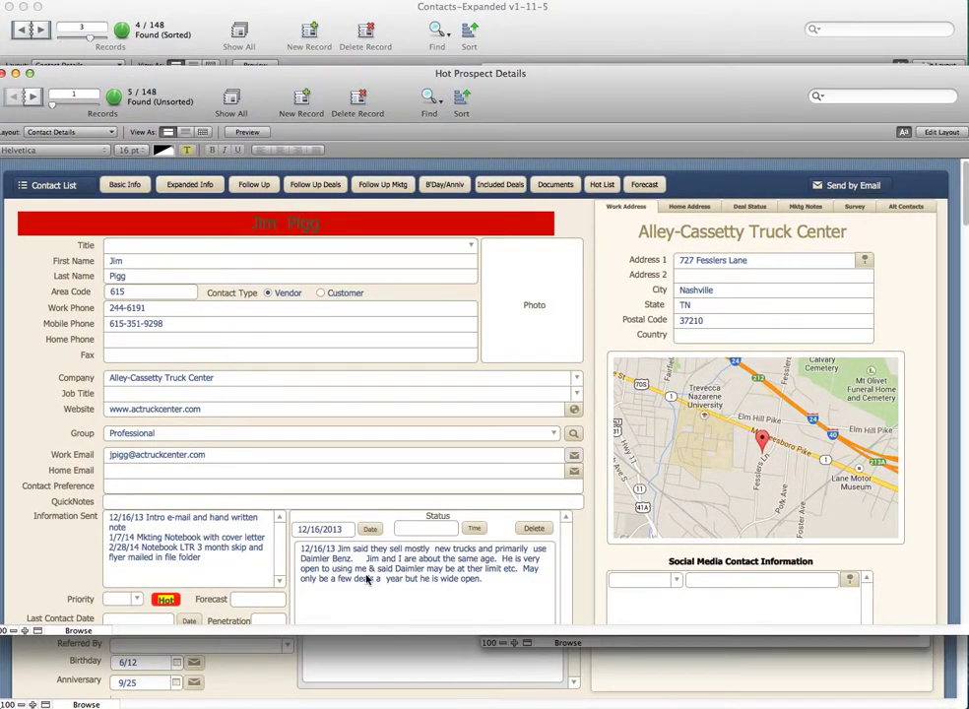
left_click(4, 73)
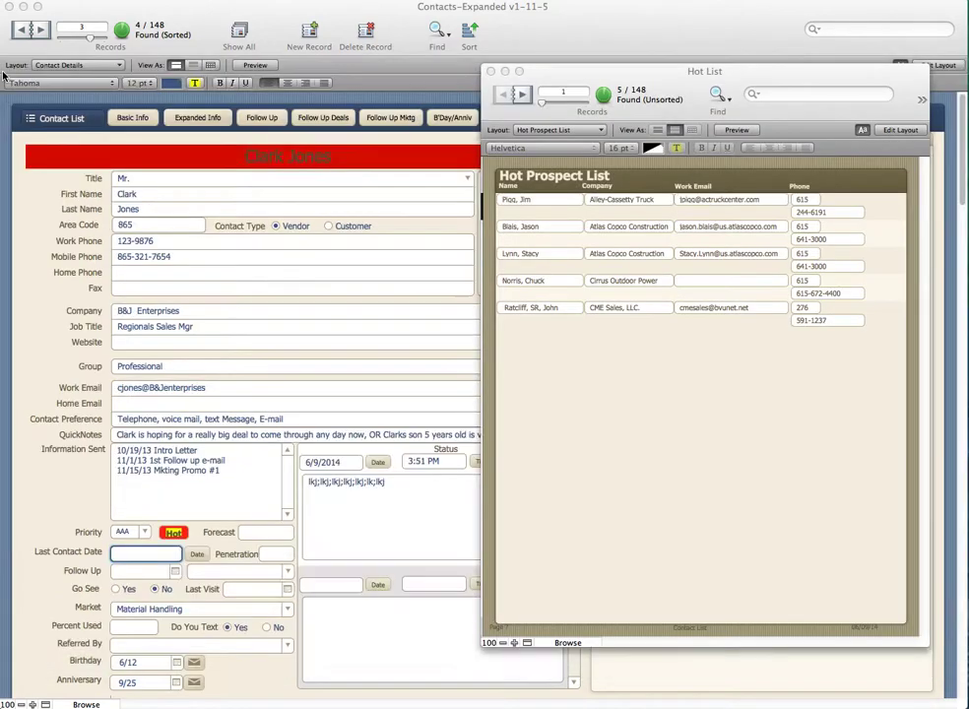
left_click(537, 228)
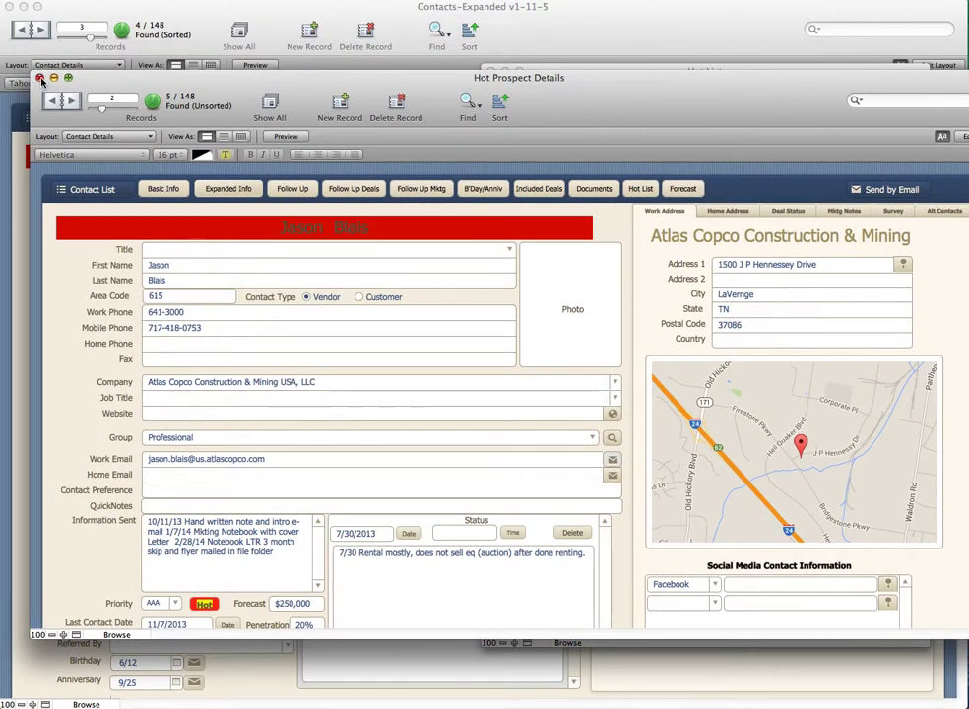
left_click(40, 77)
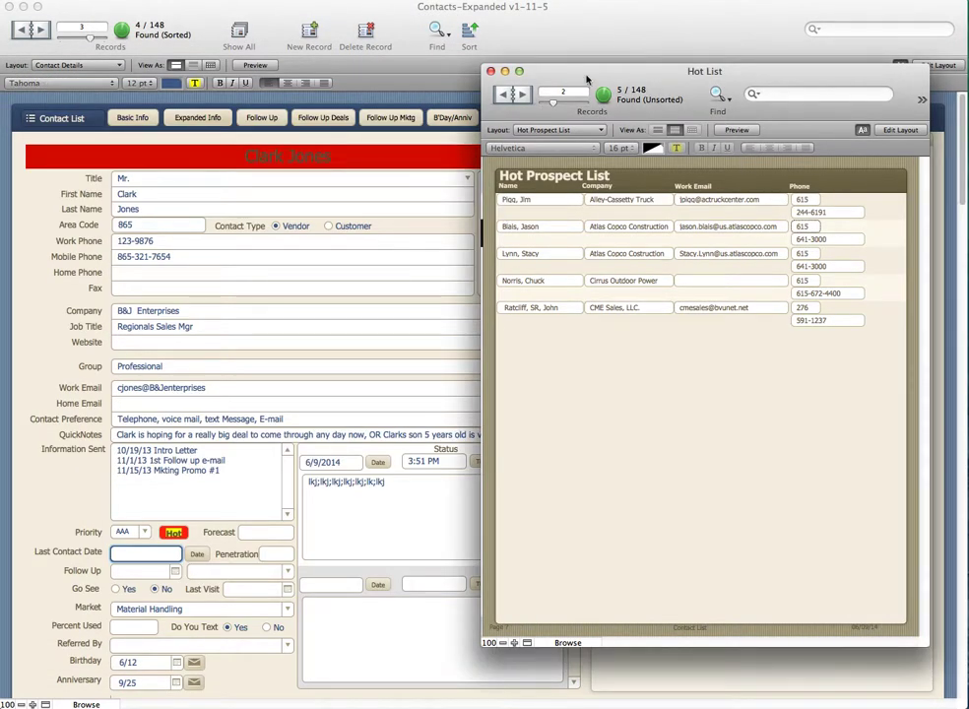
left_click(491, 72)
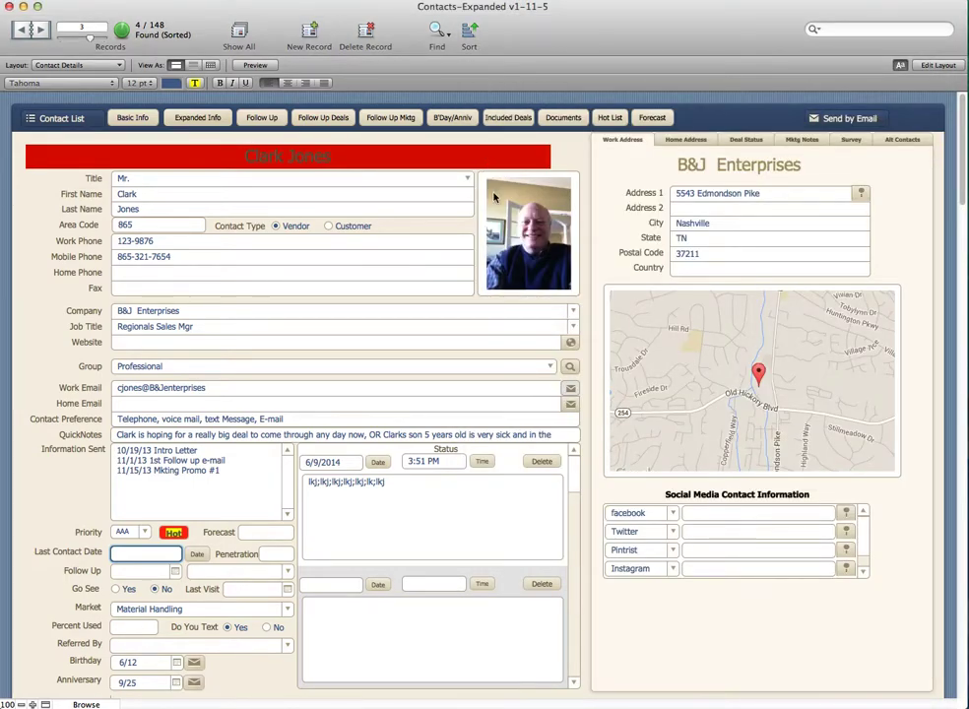
Step: Remove the contact's Hot flag and set the forecast to $2,000,000
left_click(174, 533)
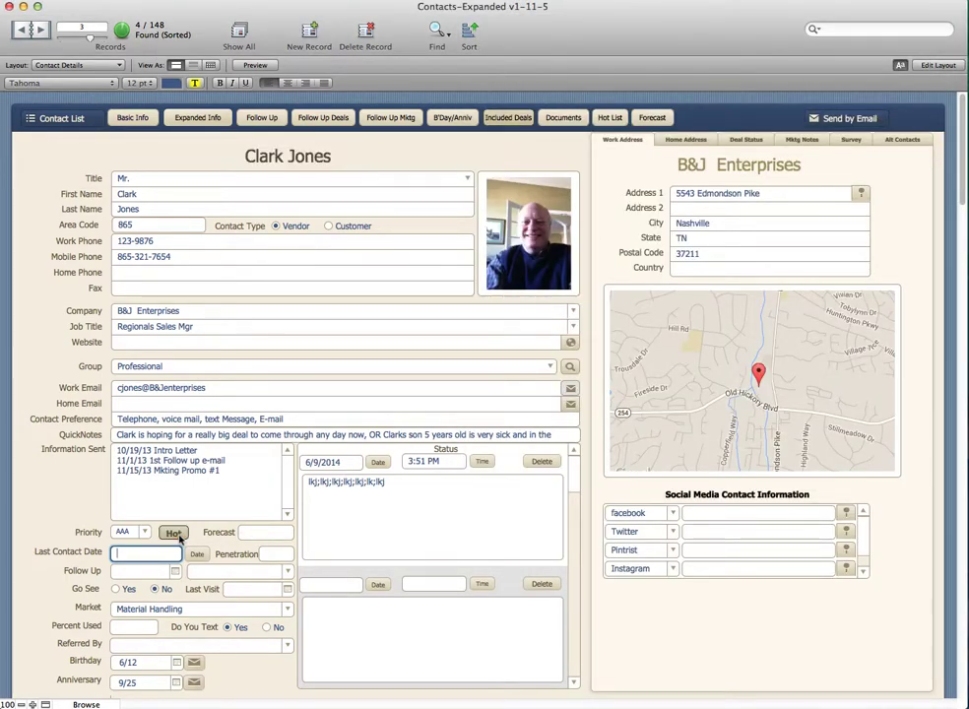
left_click(251, 532)
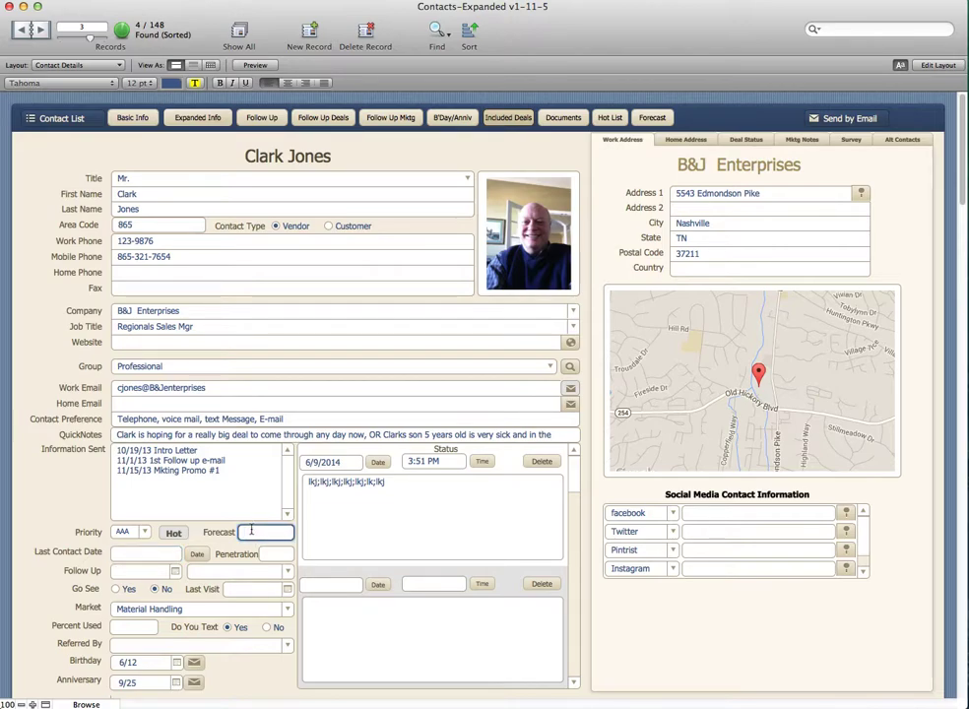
type("2000000")
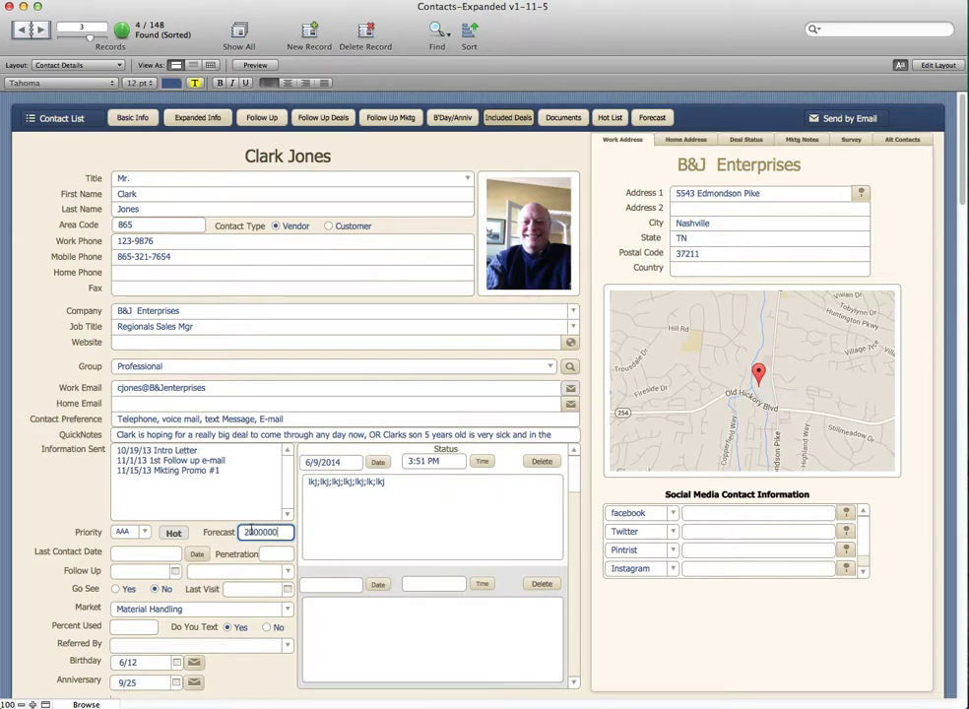
left_click(221, 545)
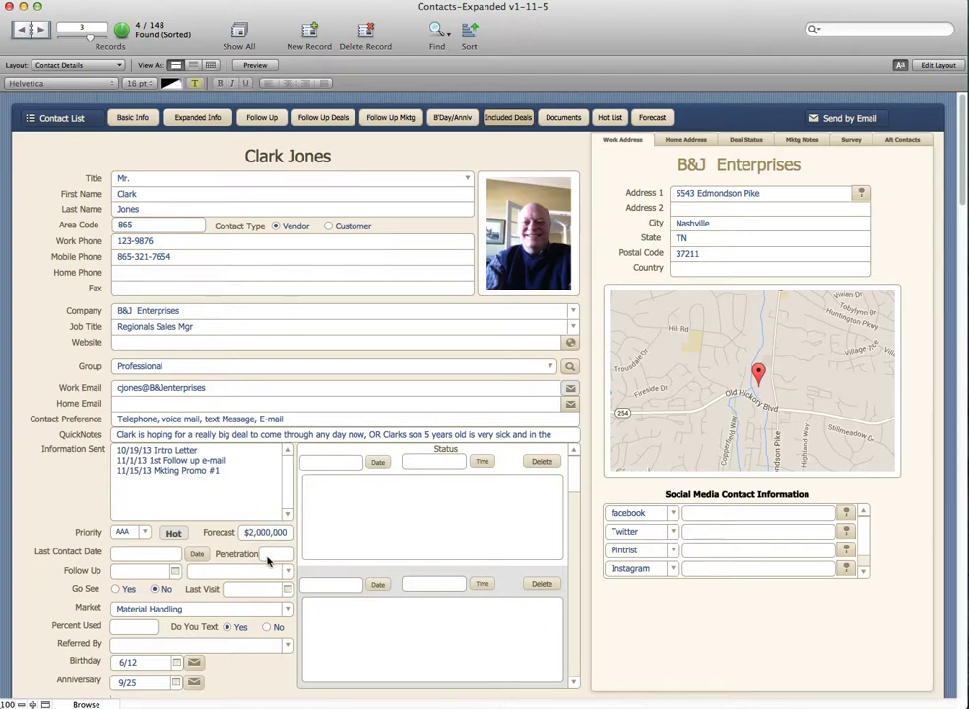
Step: Set the penetration to 0.3 (30%) and fill the last contact date with today's date, 6/9/2014
left_click(266, 555)
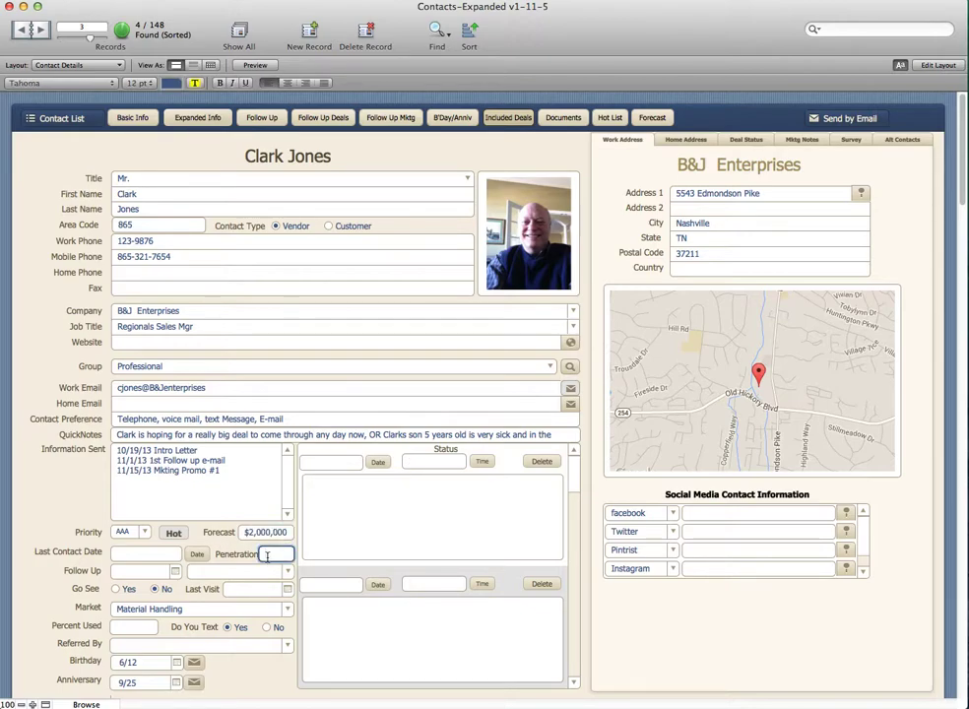
type(".3")
left_click(225, 545)
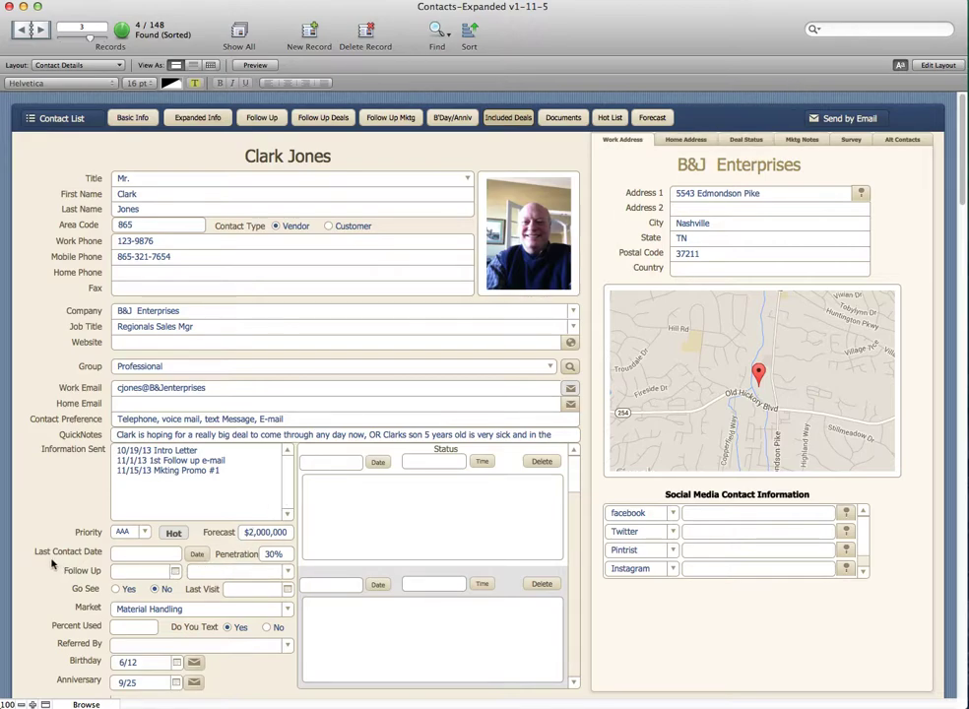
left_click(198, 555)
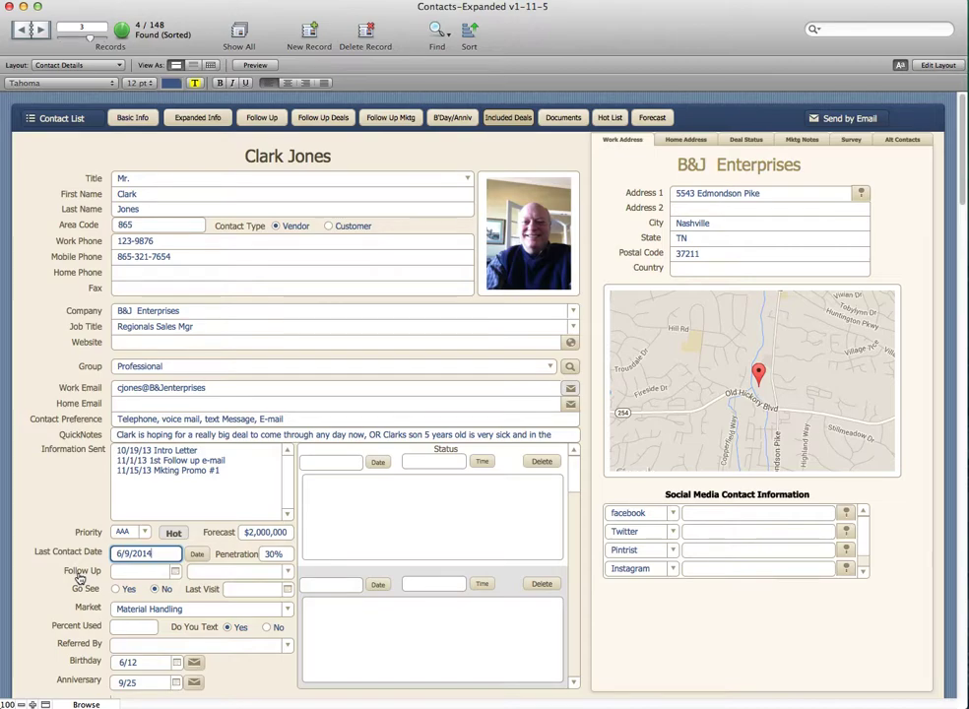
Step: Set the contact's follow-up date to 6/23/2014 using the calendar
left_click(145, 572)
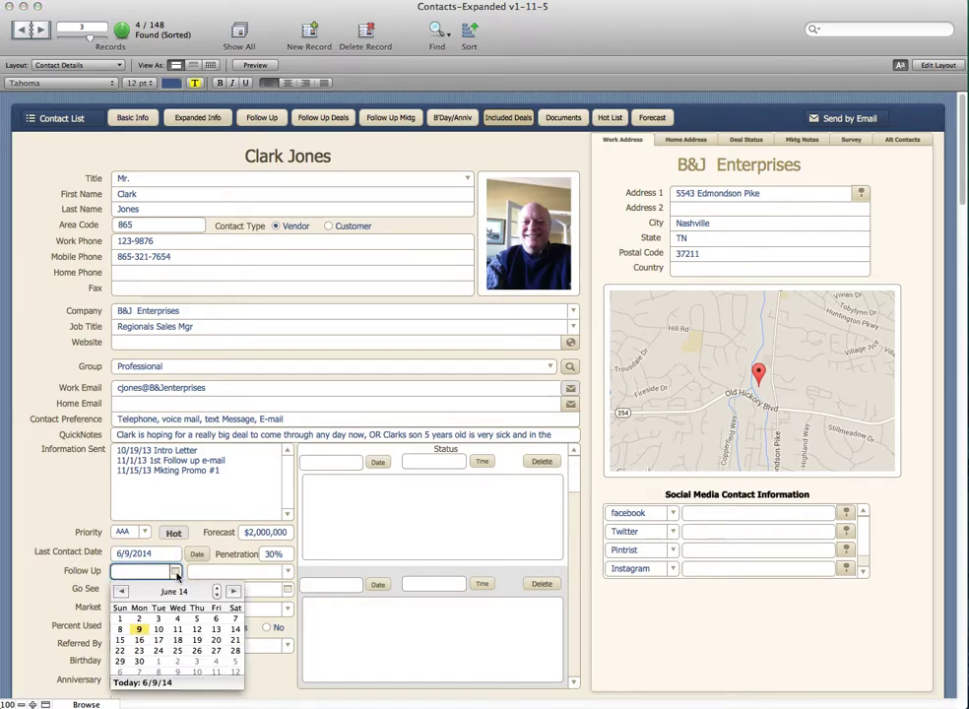
left_click(144, 653)
left_click(143, 652)
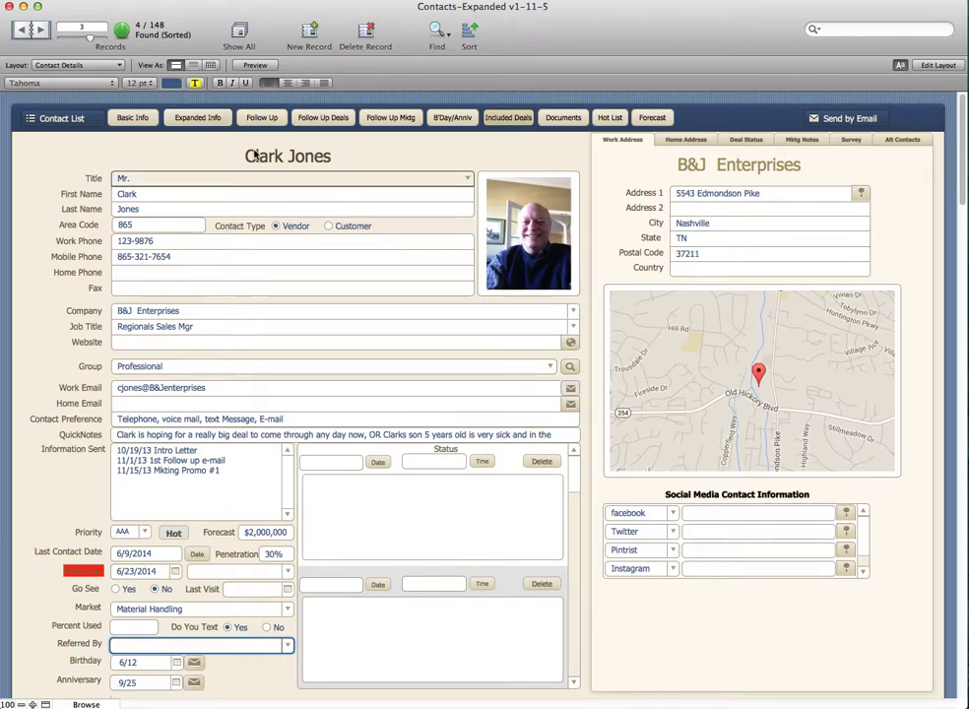
Step: Open the Follow Up Worksheet and view the fourth contact's details in a window beside the list
left_click(261, 118)
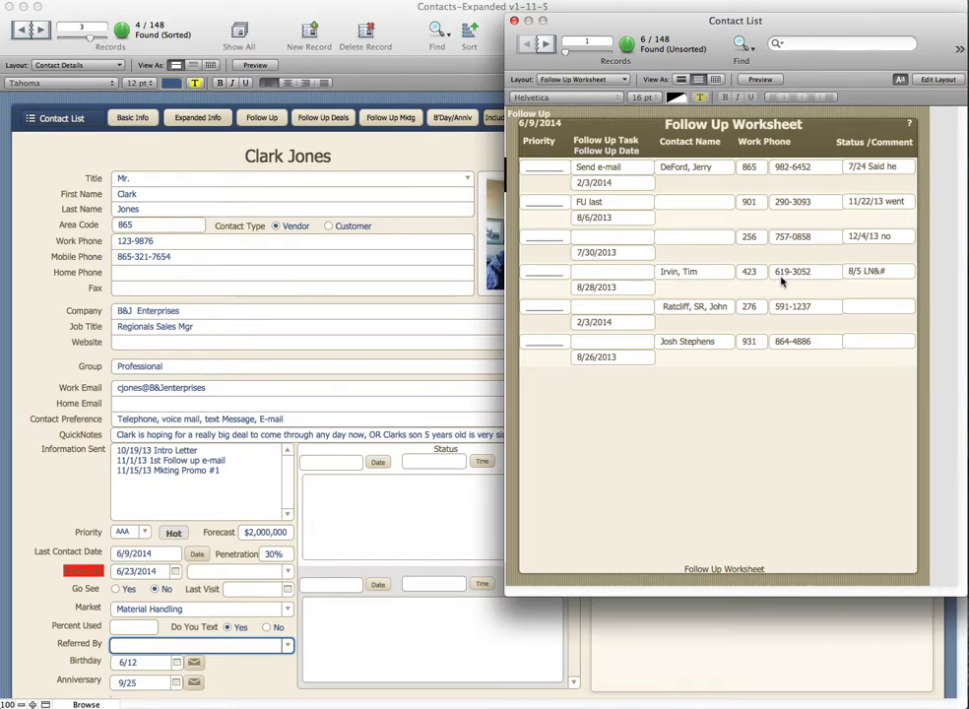
left_click(672, 279)
left_click_drag(66, 0, 501, 73)
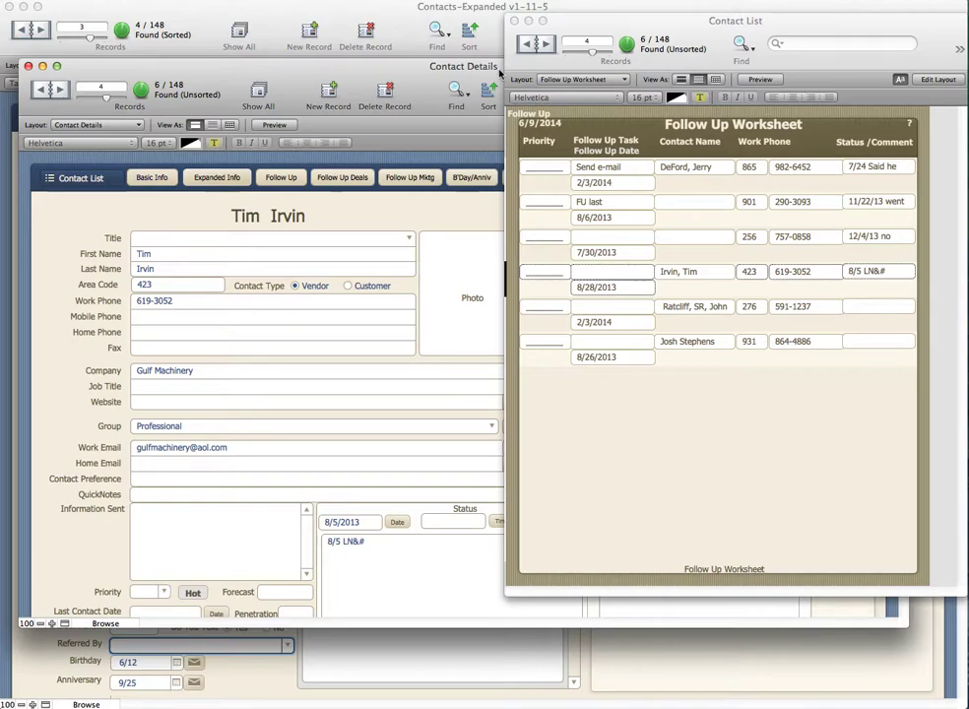
Step: Close the fourth contact's details, view the sixth contact's details from the Follow Up Worksheet, and close both windows
left_click_drag(397, 71, 422, 102)
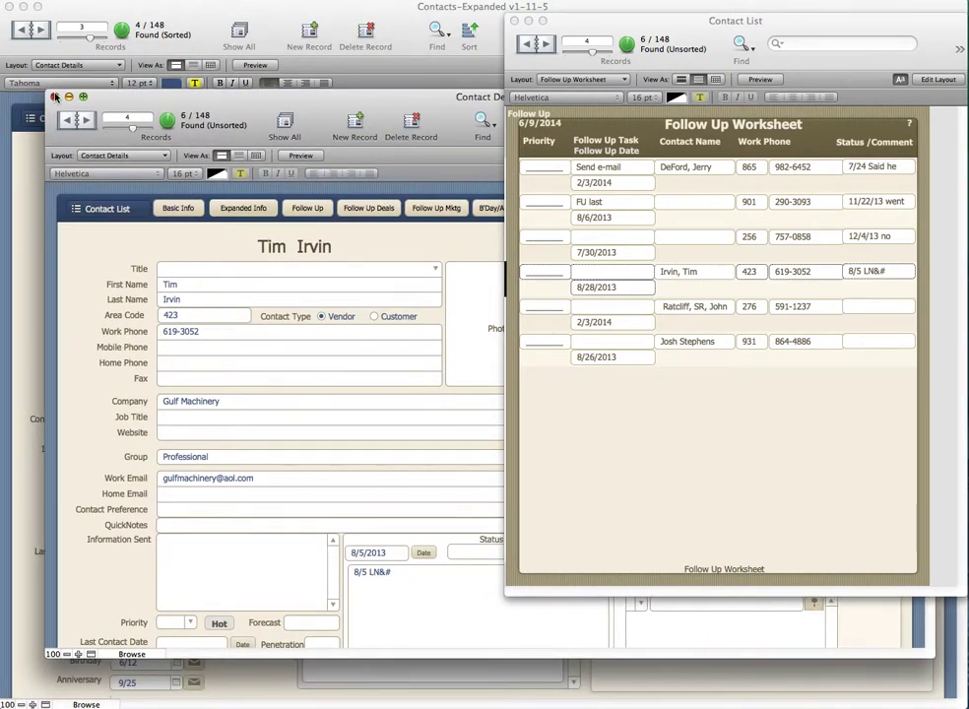
left_click(54, 95)
left_click(673, 342)
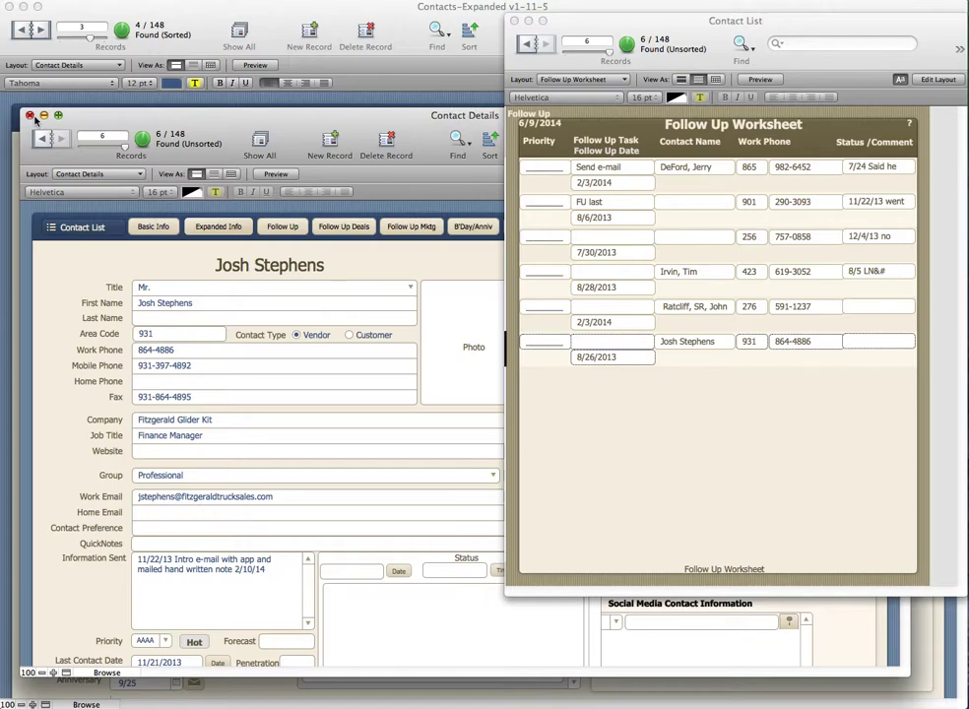
left_click(31, 116)
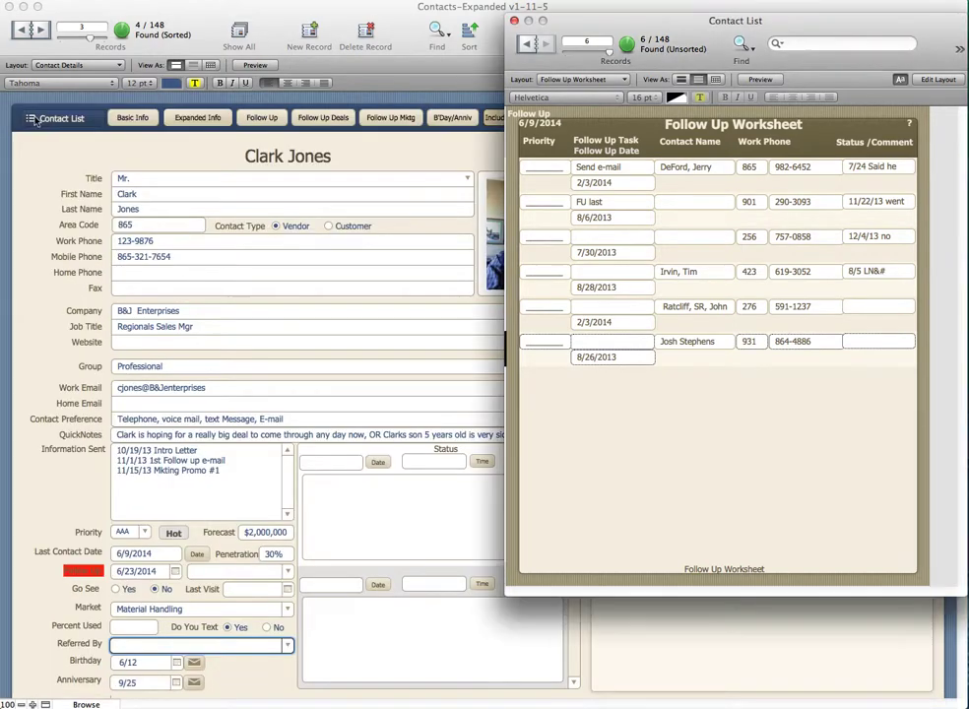
left_click(515, 21)
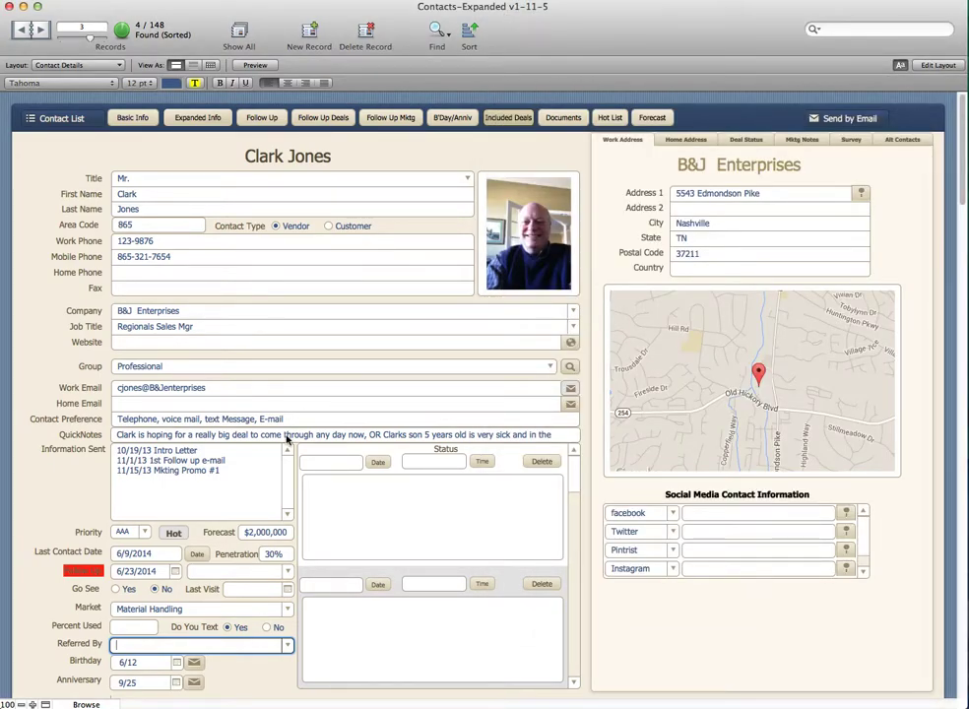
Step: Clear the contact's follow-up date and try the follow-up tasks Call on Phone and Text before settling on Send e-mail
left_click(81, 576)
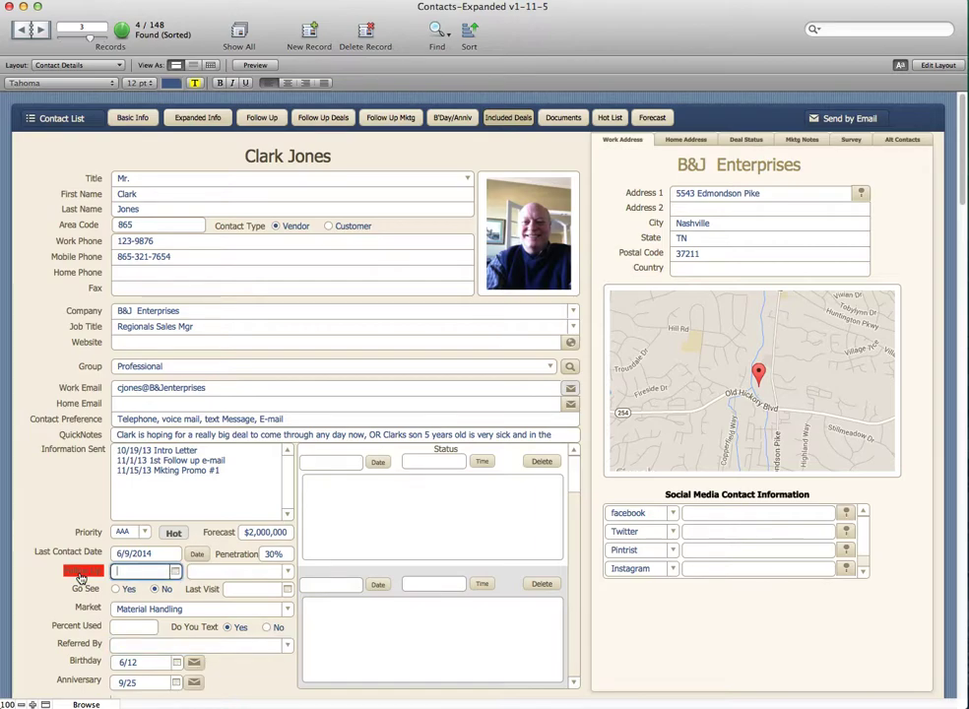
left_click(69, 595)
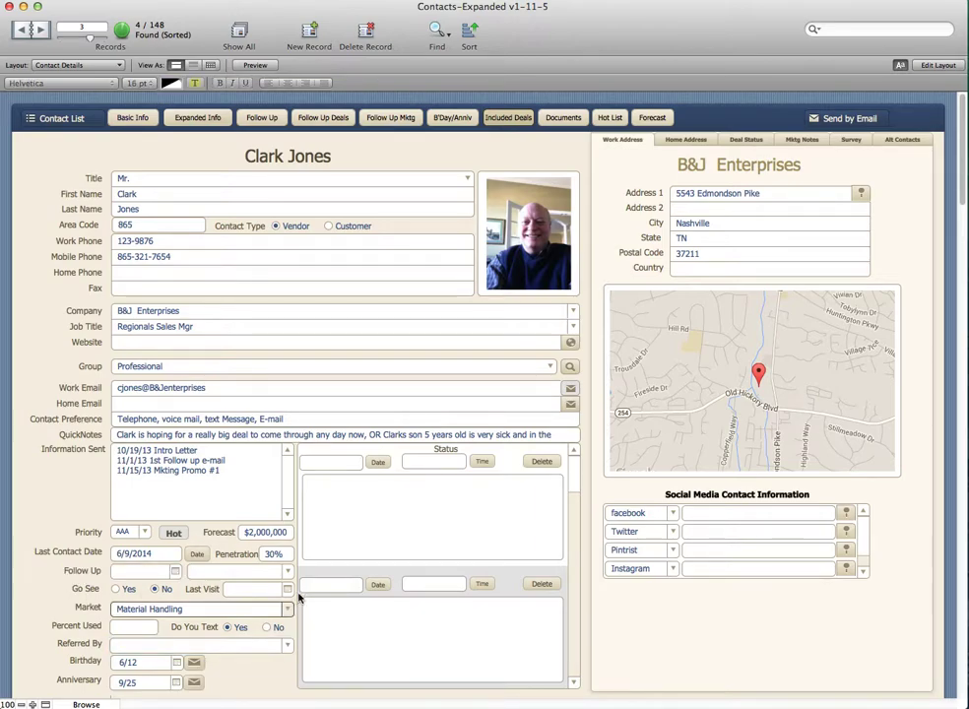
left_click(236, 577)
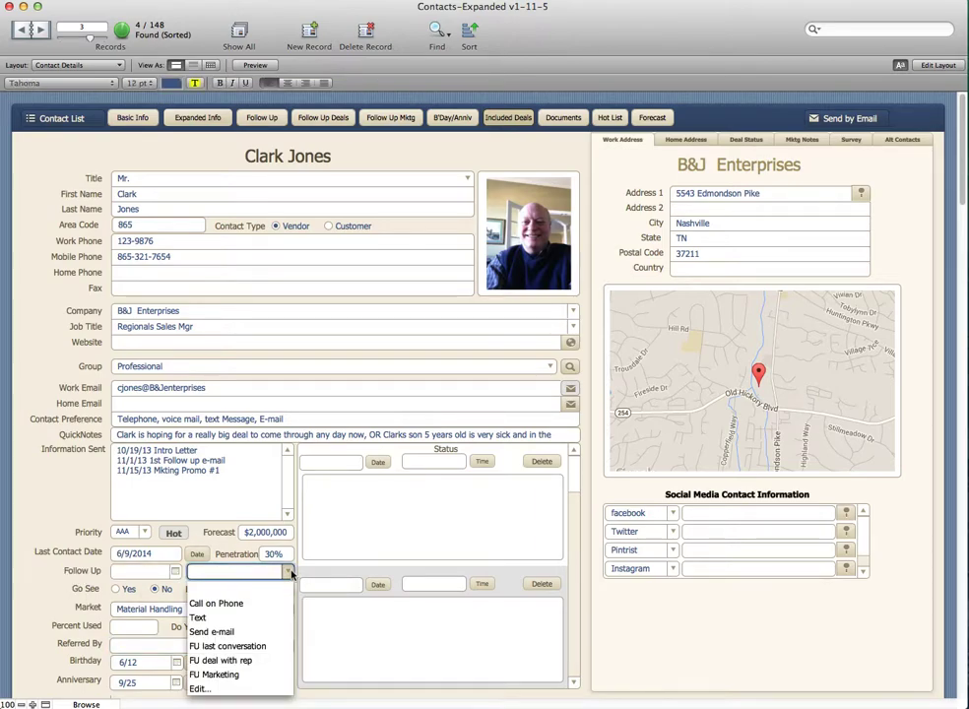
left_click(217, 604)
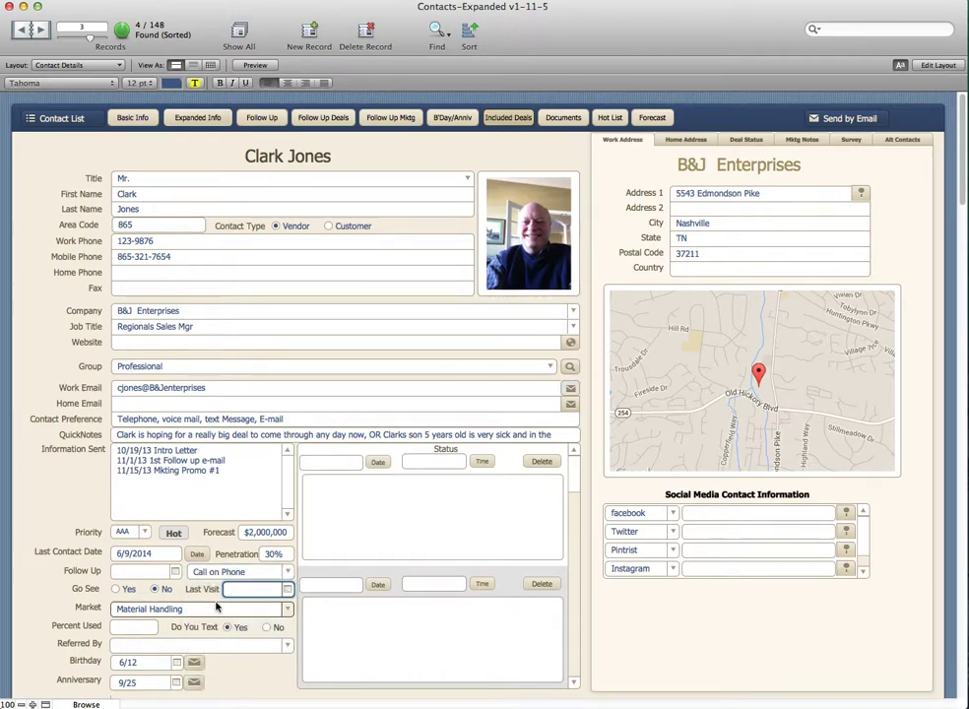
left_click(290, 576)
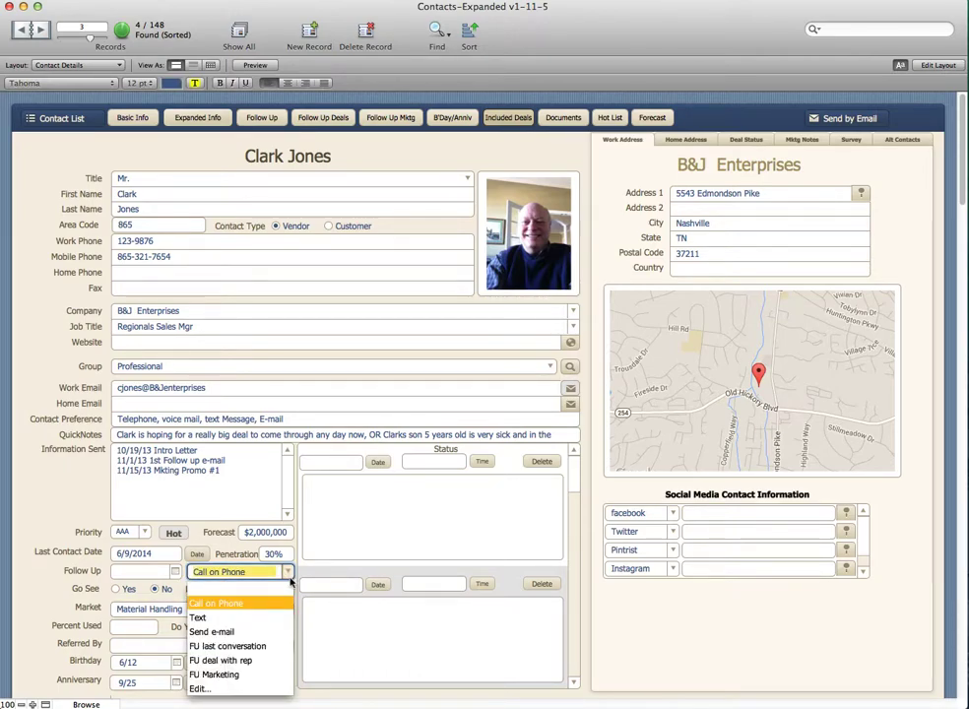
left_click(234, 620)
left_click(289, 571)
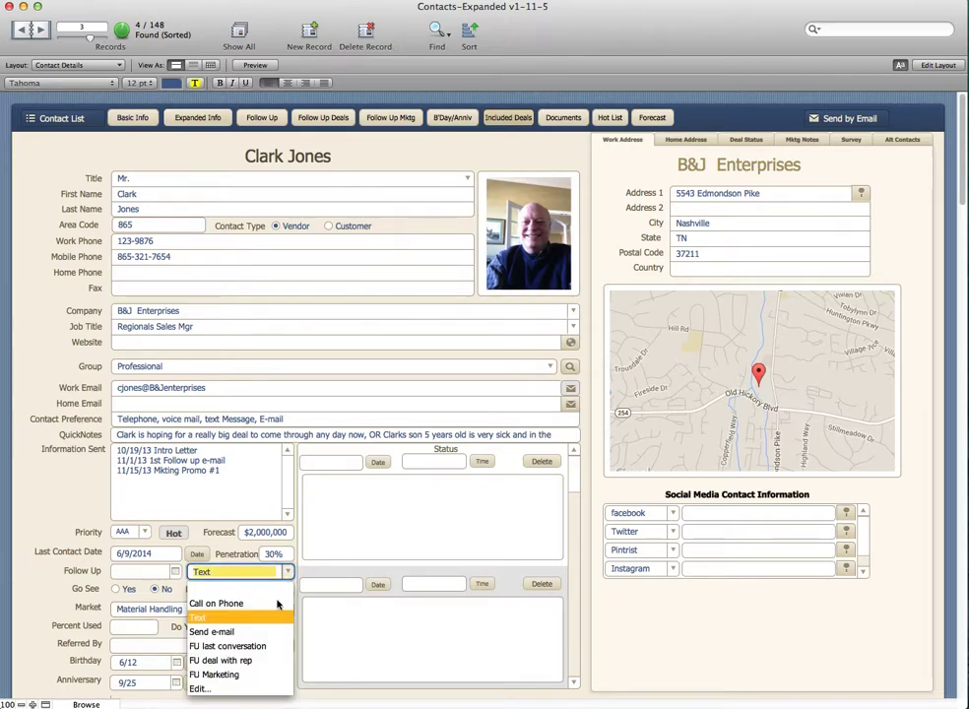
left_click(236, 631)
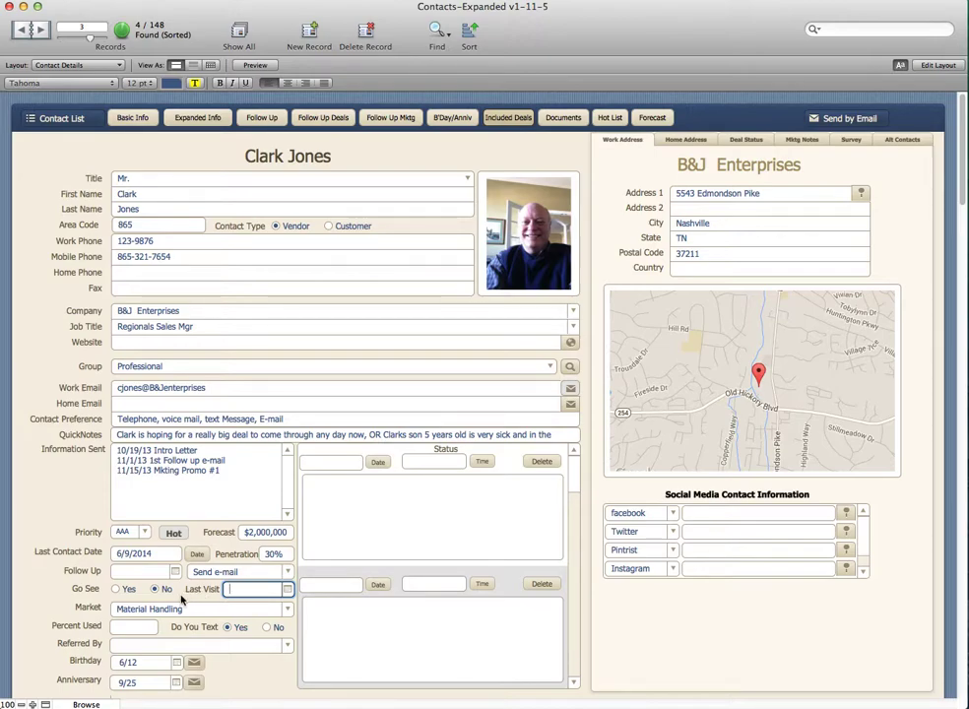
Step: Set the contact's Go See option to Yes and the last visit date to 6/11/2014
left_click(115, 589)
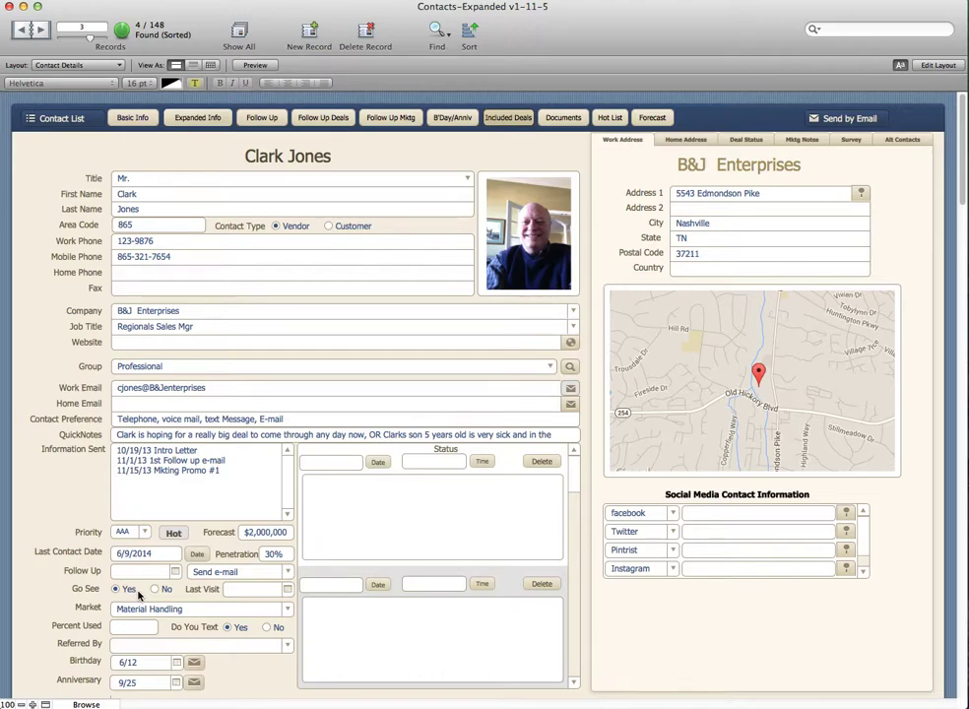
left_click(291, 595)
left_click(291, 647)
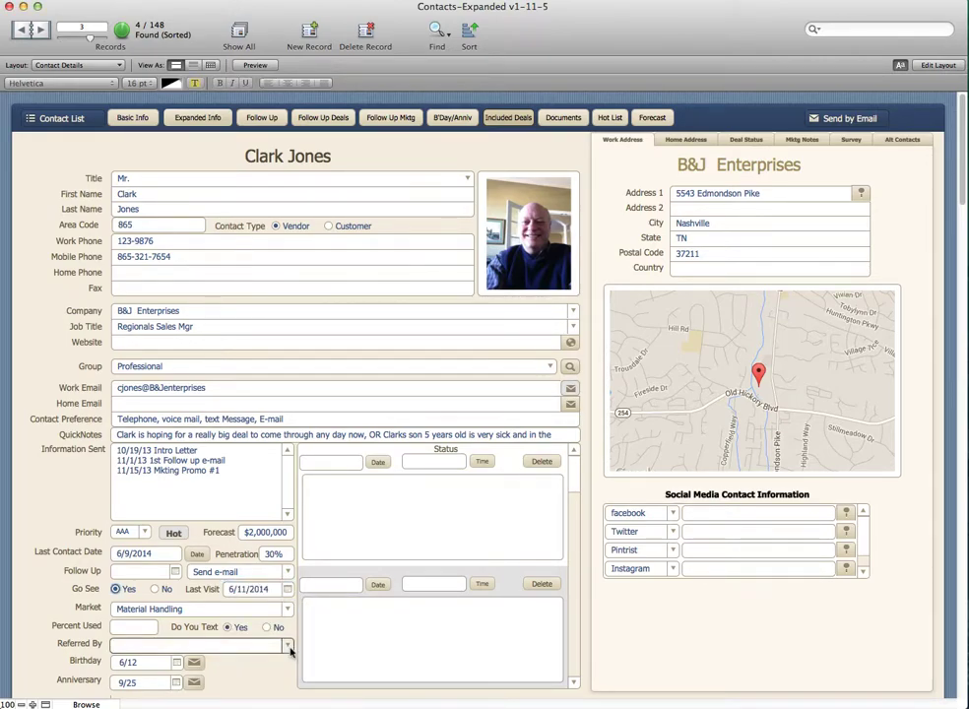
Step: Change the contact's last visit date to 8/15/2012 using the calendar
left_click(287, 589)
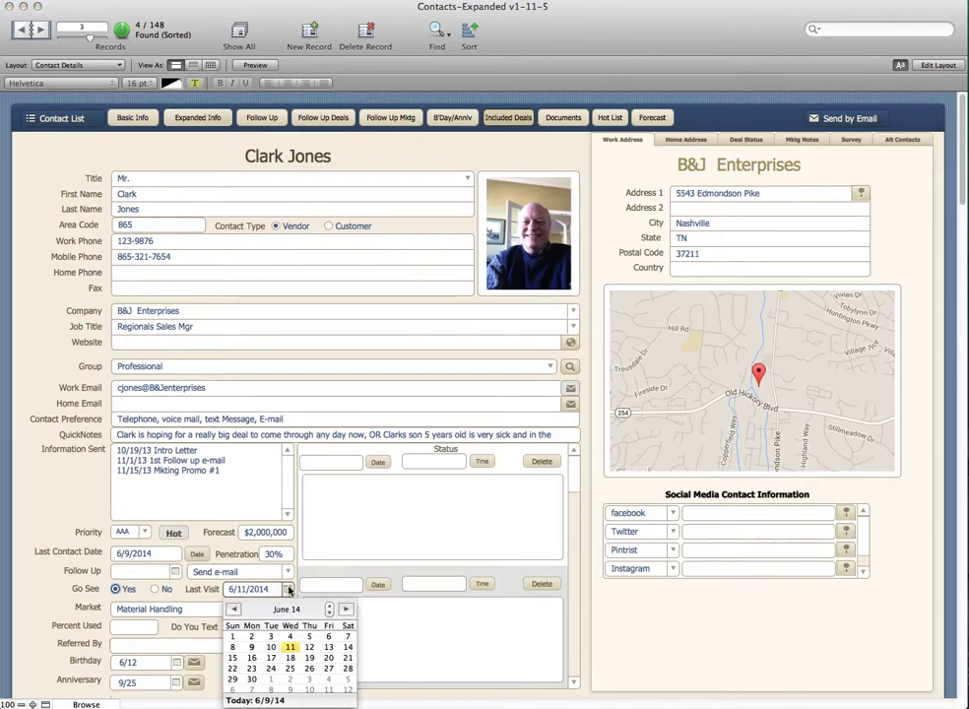
left_click(235, 610)
left_click(234, 609)
left_click(234, 610)
left_click(235, 610)
left_click(234, 610)
left_click(234, 610)
left_click(235, 610)
left_click(234, 610)
left_click(235, 609)
left_click(234, 610)
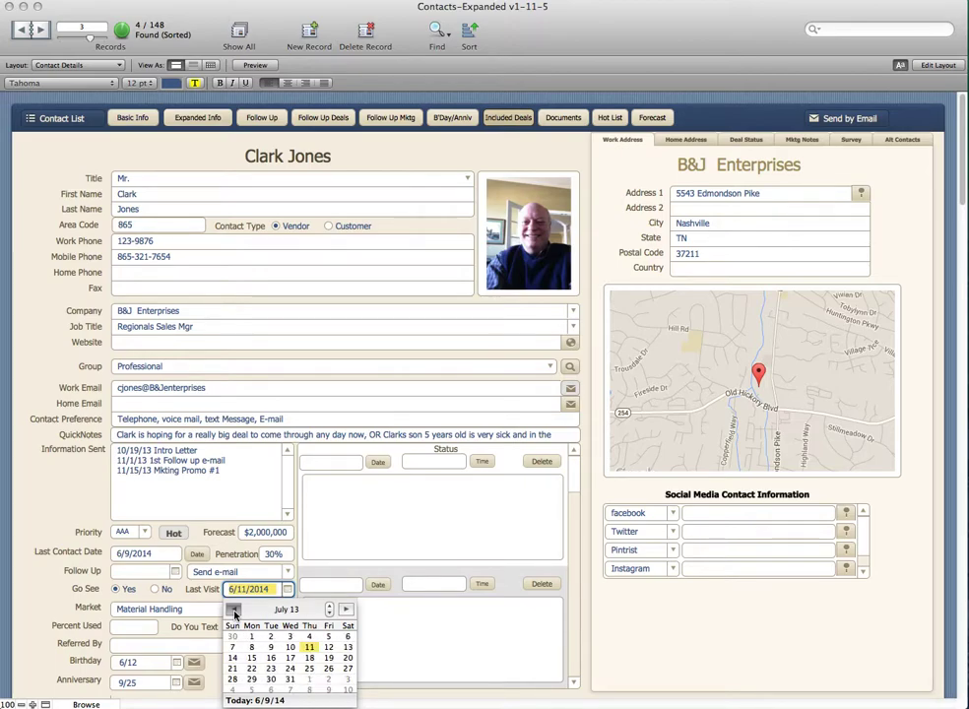
left_click(234, 609)
left_click(234, 610)
left_click(234, 609)
left_click(234, 610)
left_click(234, 610)
left_click(234, 610)
left_click(235, 609)
left_click(235, 609)
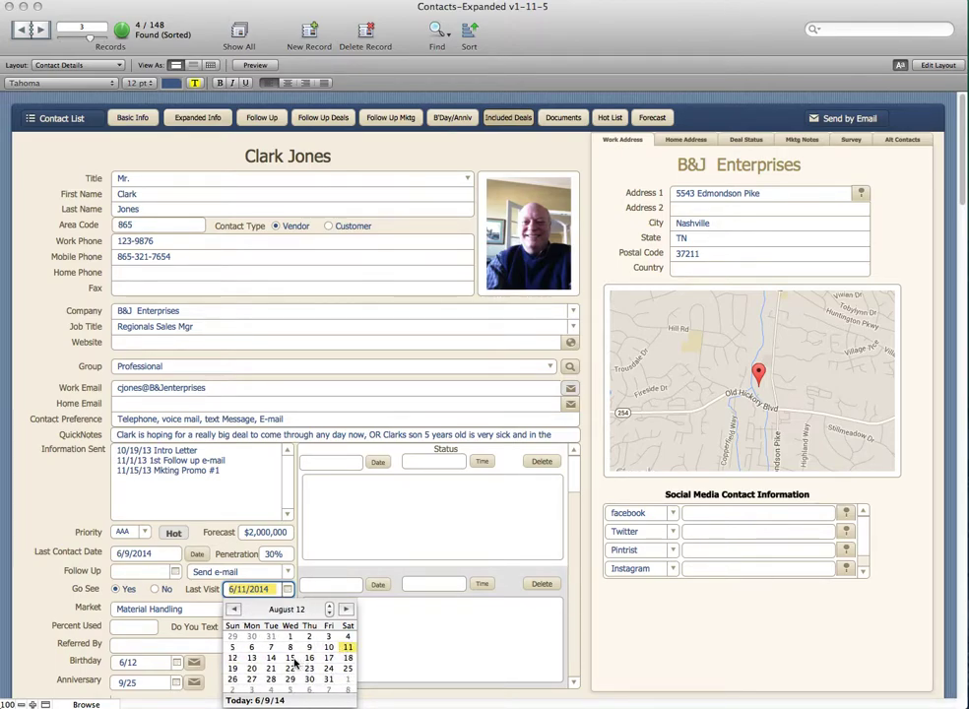
left_click(291, 658)
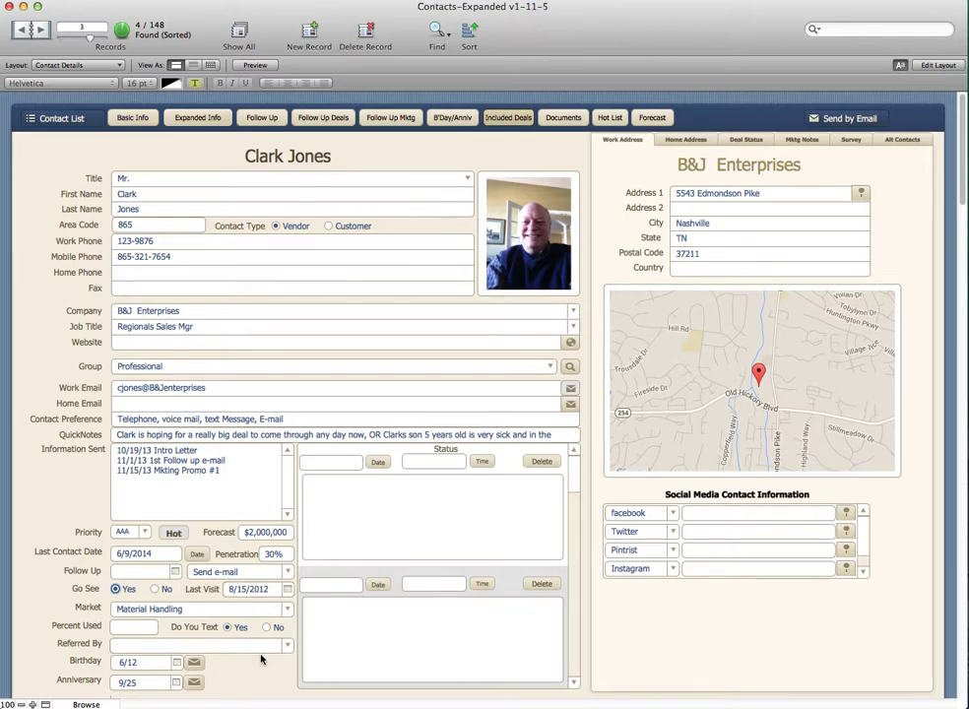
Step: Set the contact's priority to C
left_click(145, 533)
left_click(120, 455)
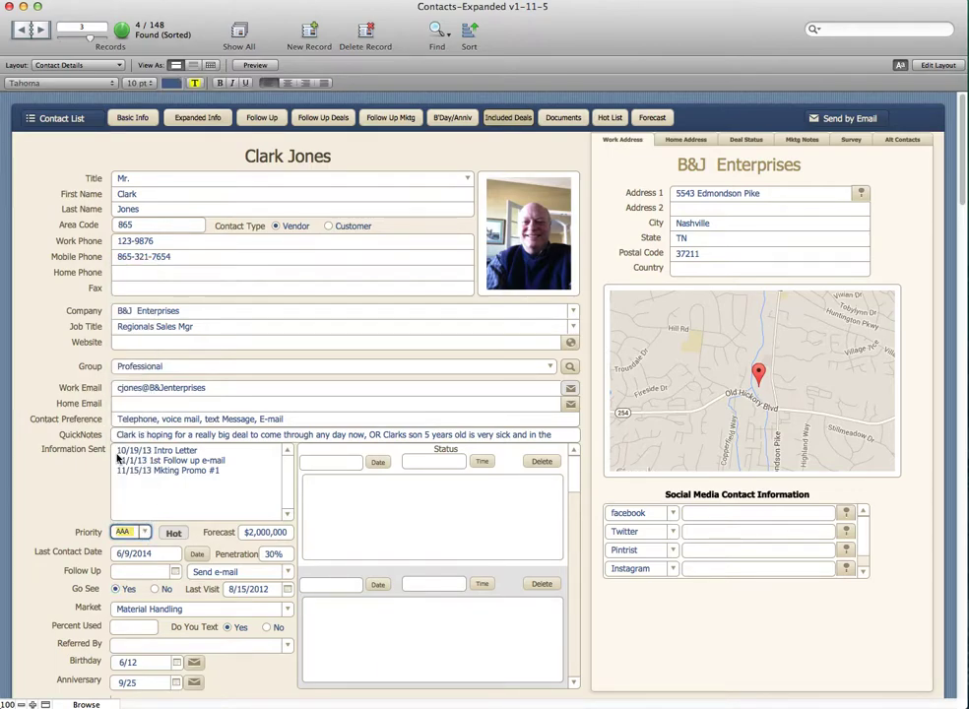
type("c")
key("Tab")
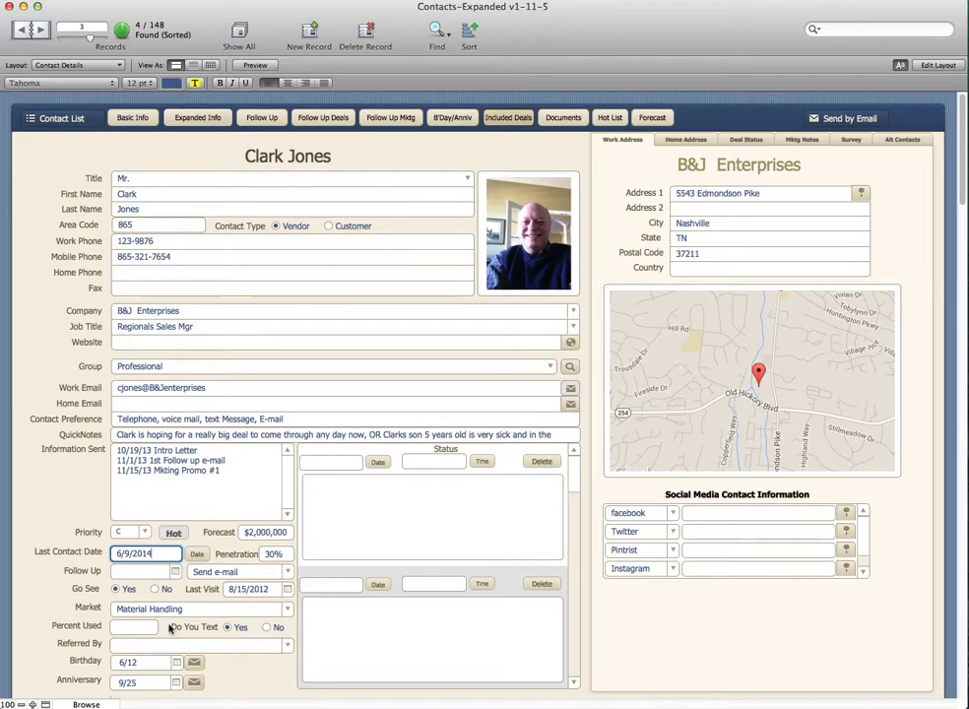
Step: Switch the contact's market to Construction Eq and back to Material Handling
left_click(288, 610)
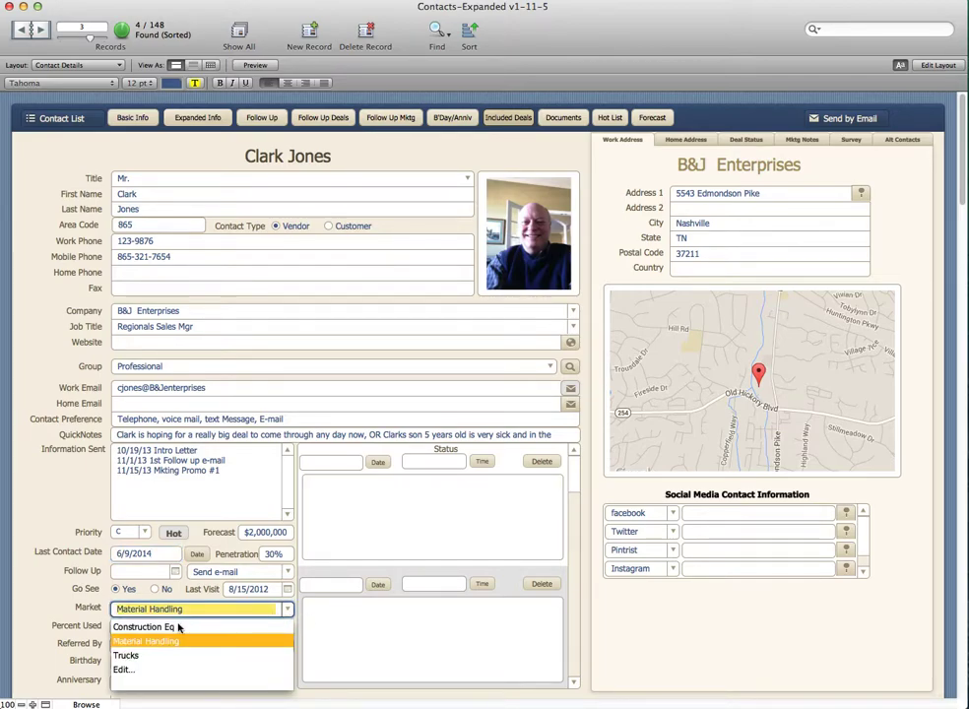
left_click(148, 630)
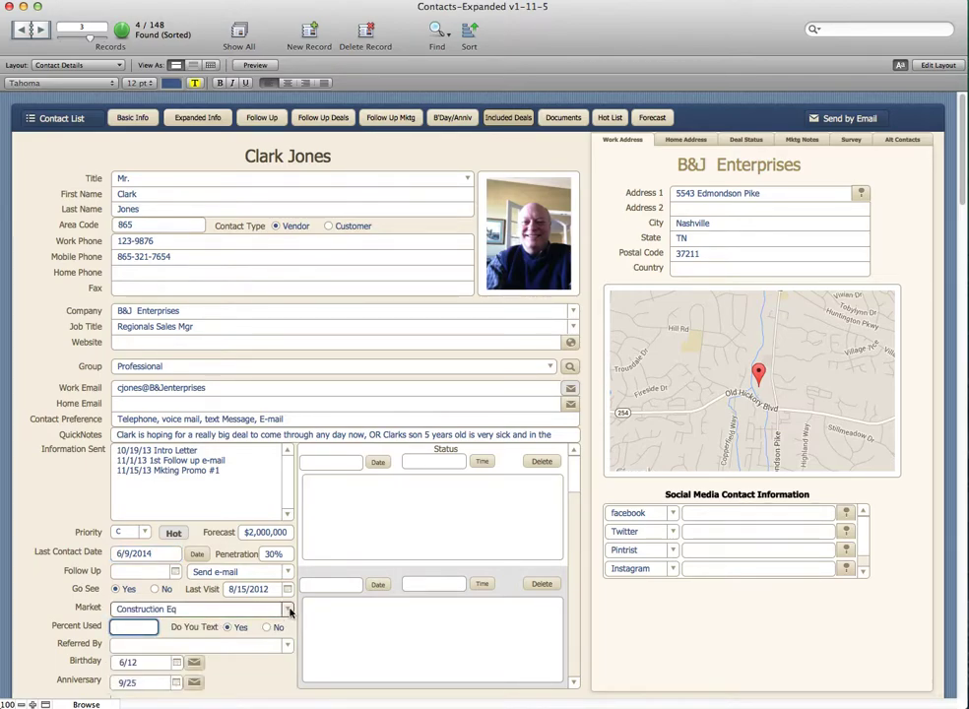
left_click(287, 610)
left_click(163, 642)
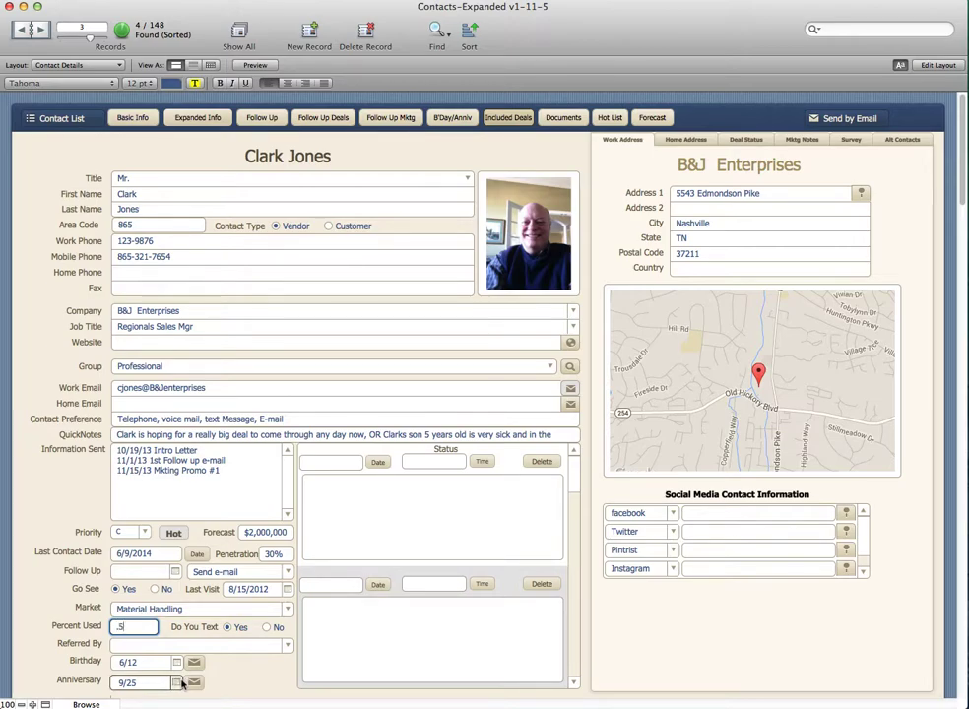
Step: Set the contact's percent used to .5 (50%) and the contact type to Customer
left_click(261, 682)
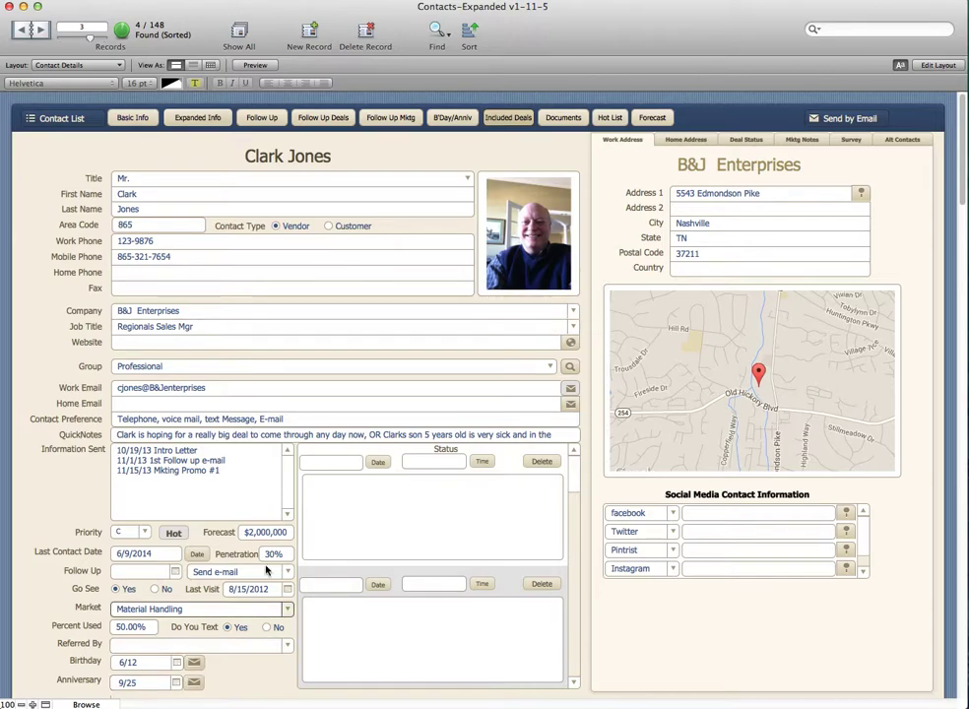
left_click(328, 226)
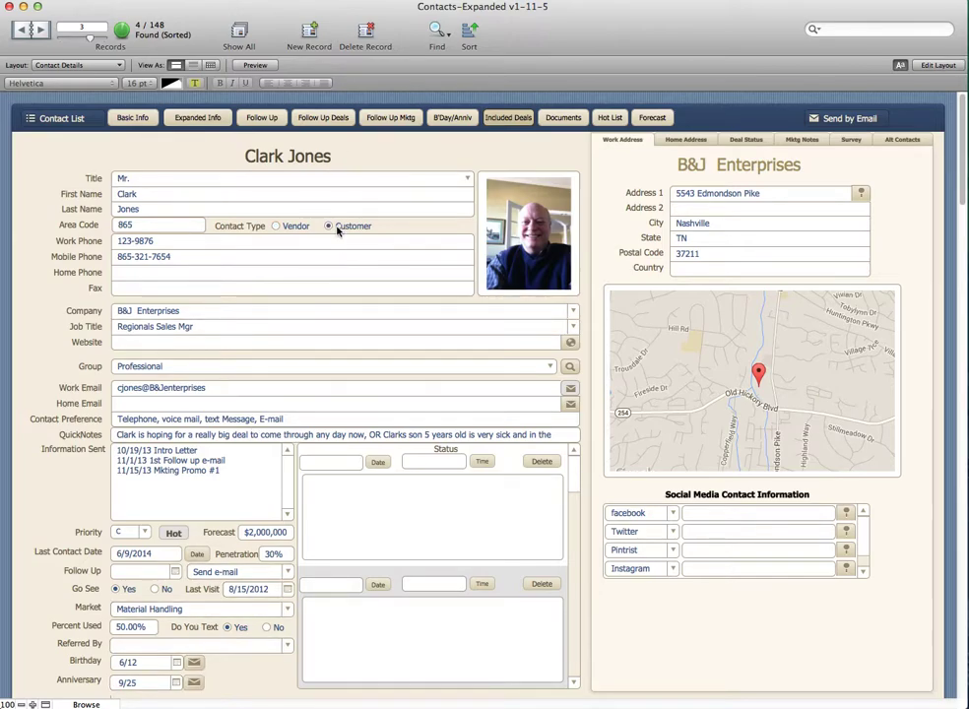
Step: Set Referred By to the ninth listed contact and look over the available referrers once more
left_click(286, 648)
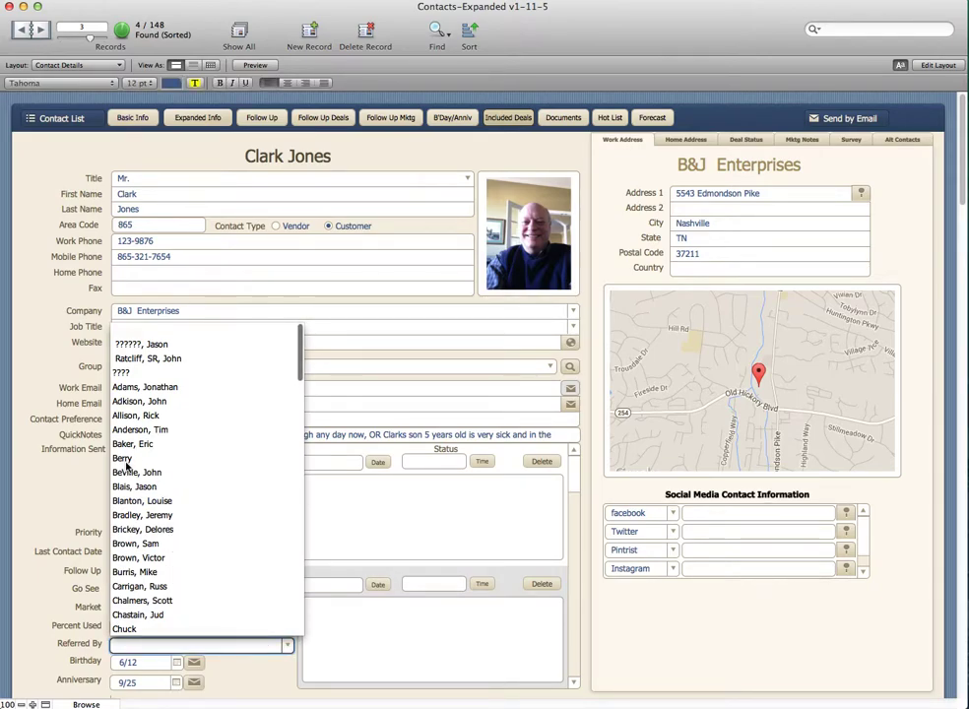
left_click(125, 461)
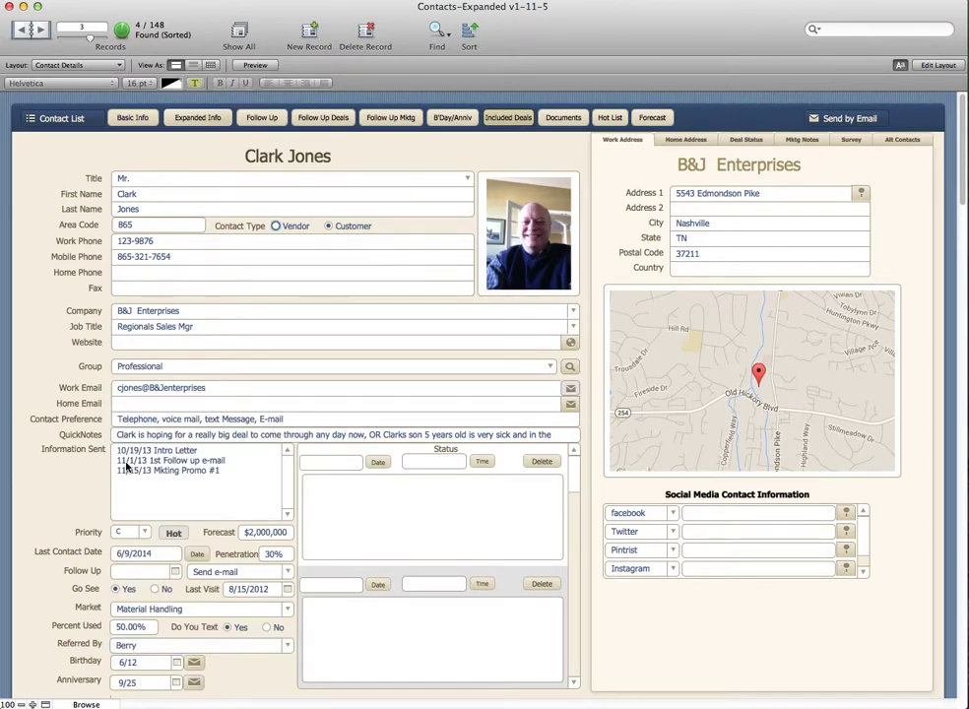
left_click(285, 645)
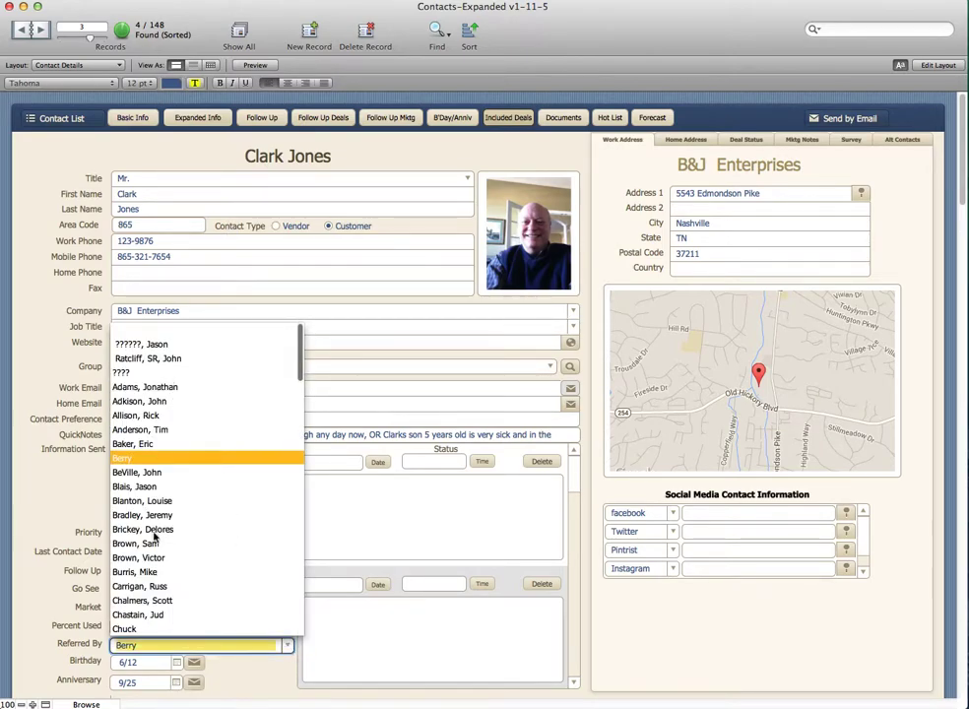
left_click(248, 692)
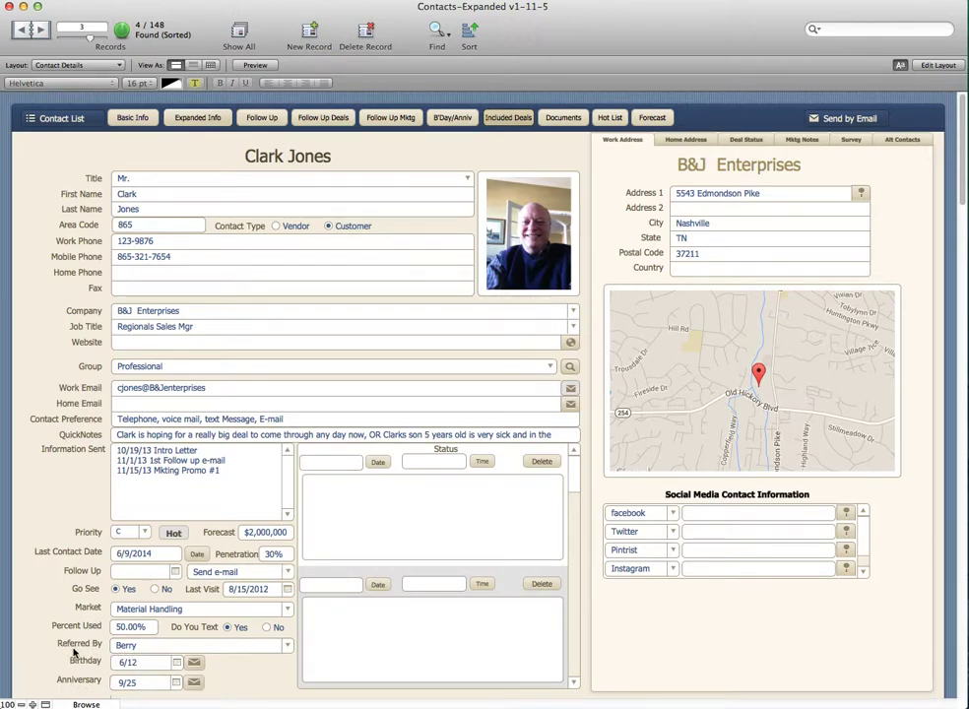
Step: Generate the Happy Birthday e-mail for the contact, view the draft, and close it without sending
left_click(195, 664)
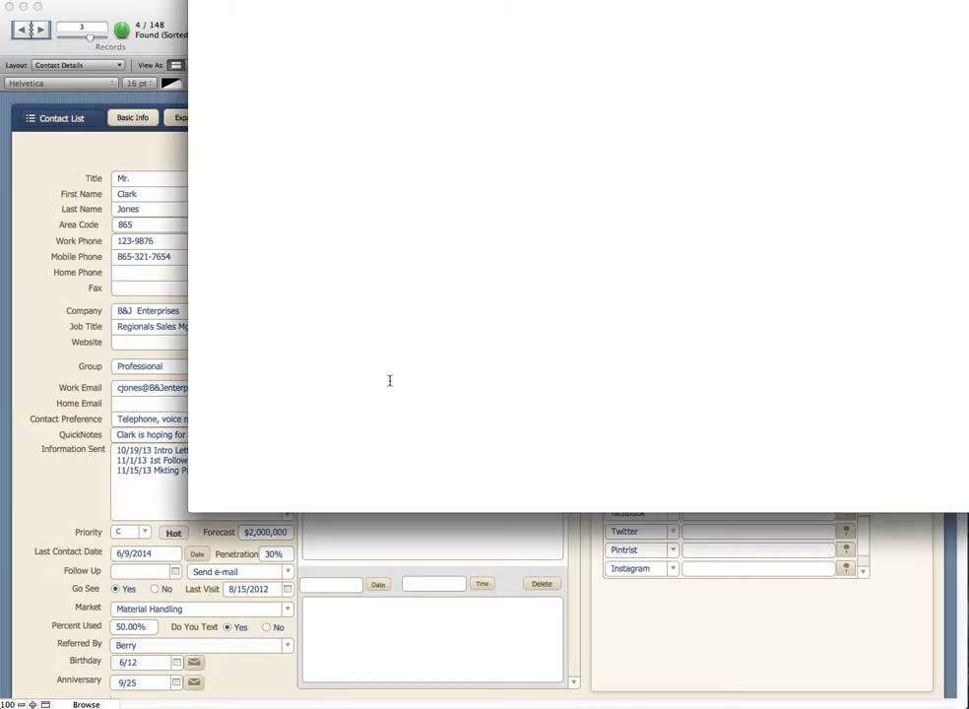
left_click_drag(359, 26, 327, 71)
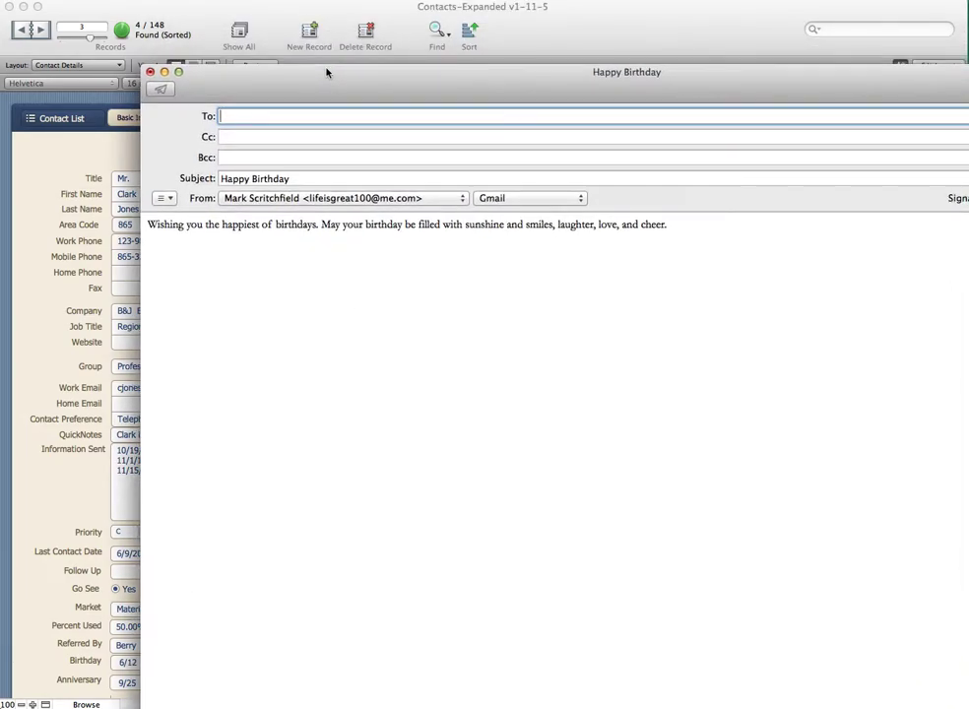
left_click(150, 72)
left_click(553, 178)
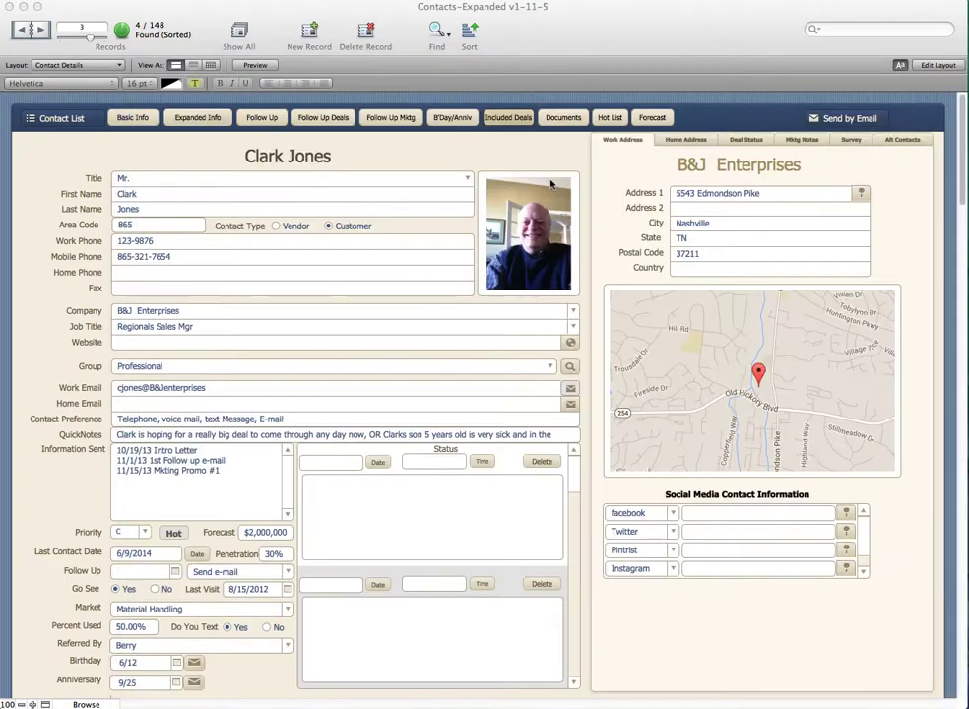
Step: View the Birthday/Anniversary list, close it, and return to the B&J Enterprises contact's record
left_click(449, 118)
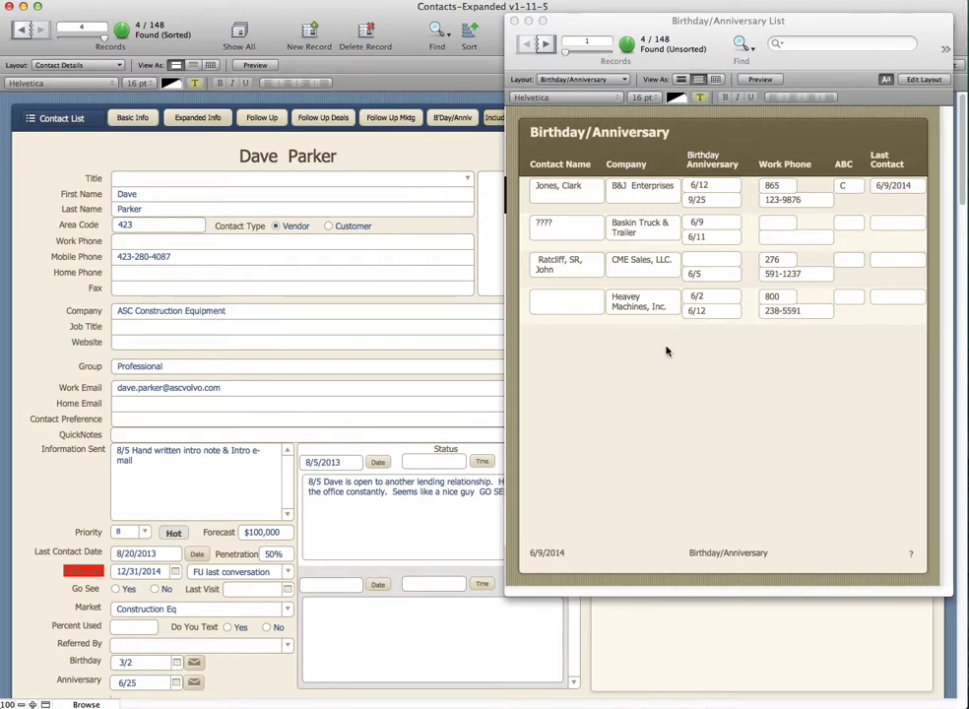
left_click(514, 22)
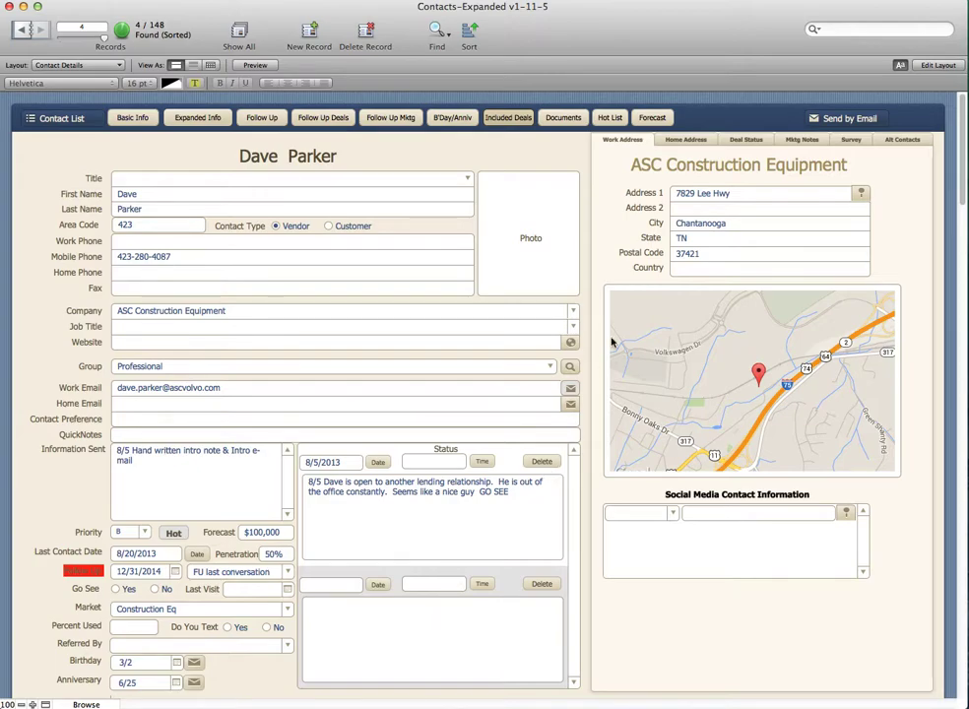
left_click(22, 29)
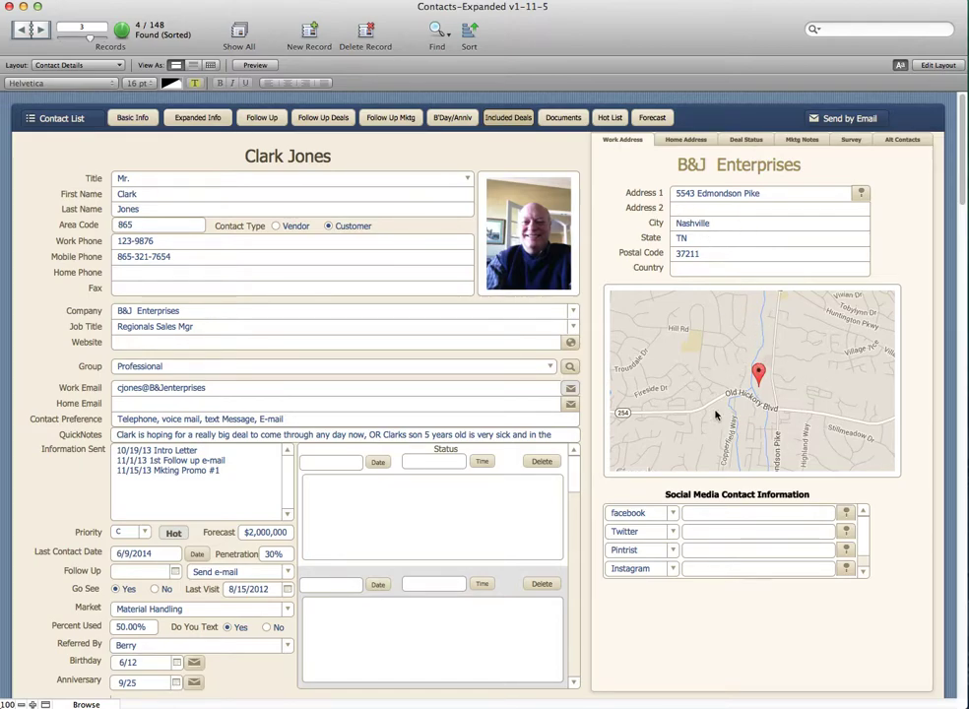
Step: Look over the available social media types for the contact's first social media entry and leave it unchanged
left_click(644, 532)
left_click(671, 516)
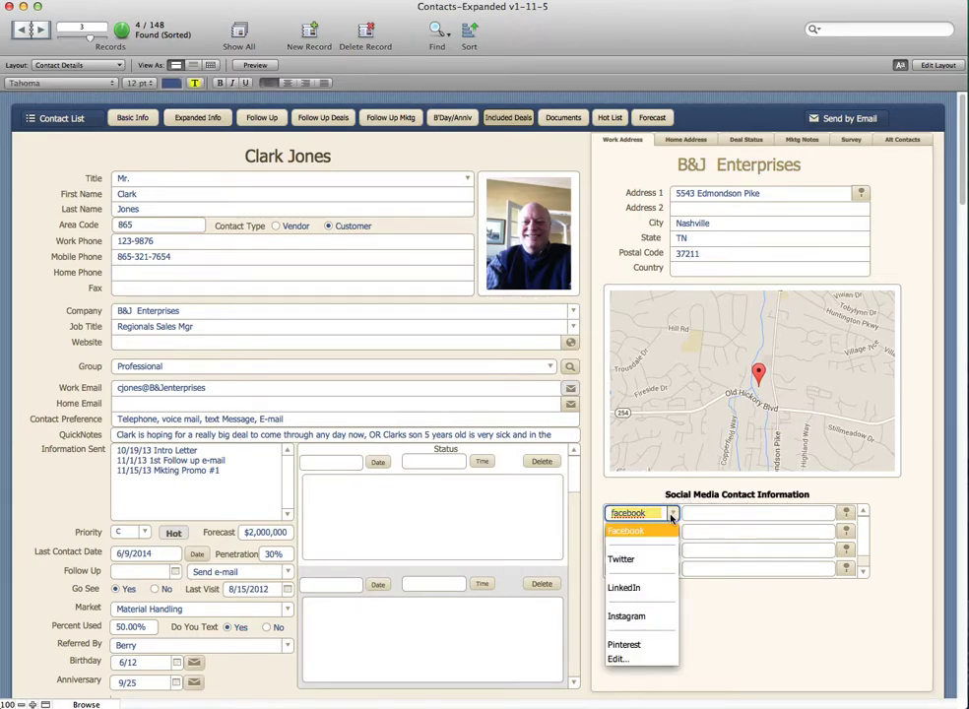
left_click(711, 628)
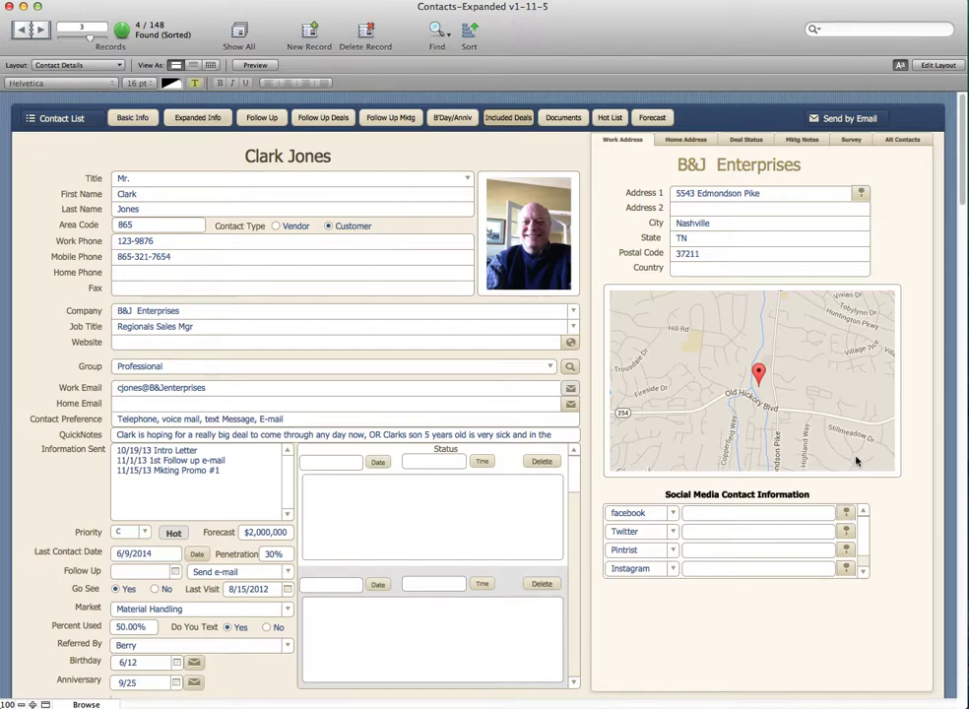
Step: View the contact's home address section and the deal status details
left_click(744, 141)
left_click(695, 139)
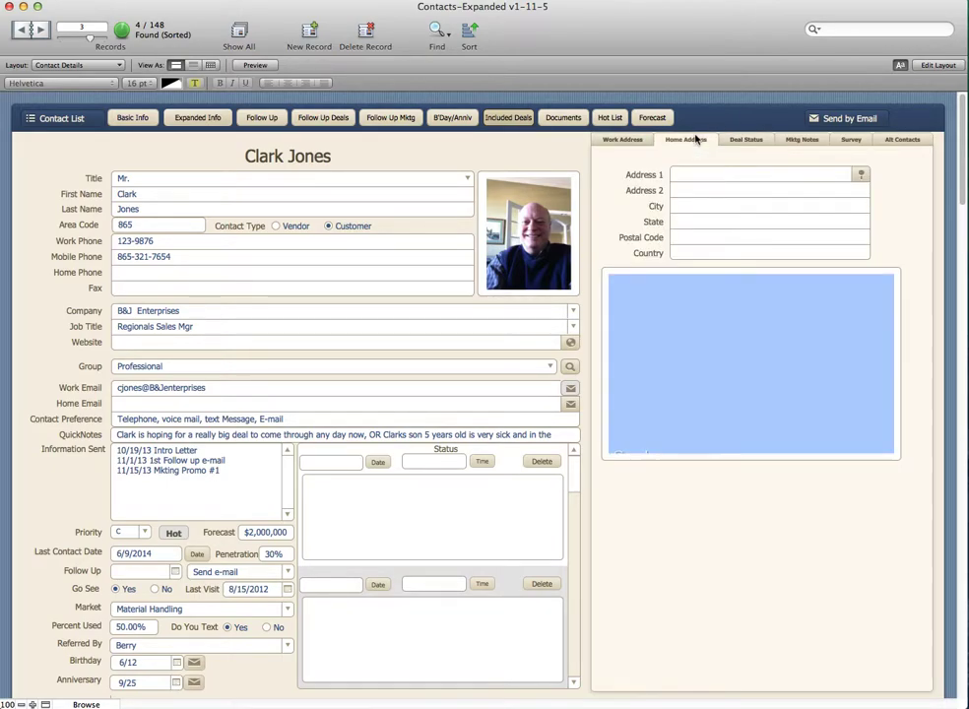
left_click(744, 141)
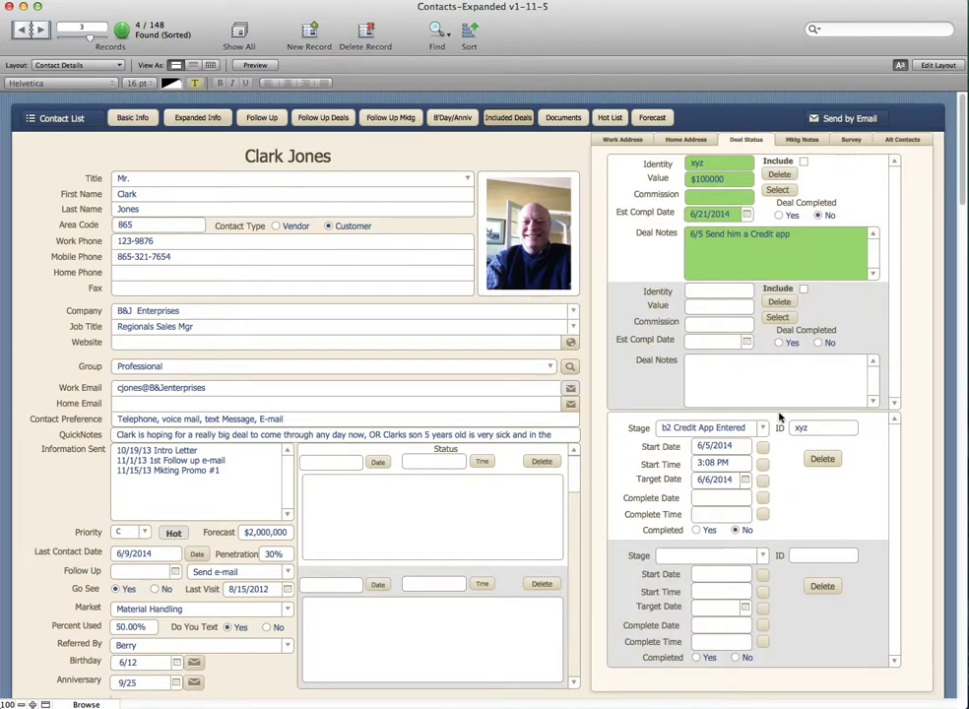
Step: Open the contact's marketing notes and read through the Marketing Plan's guidance on prospect levels and contact frequency
left_click(798, 142)
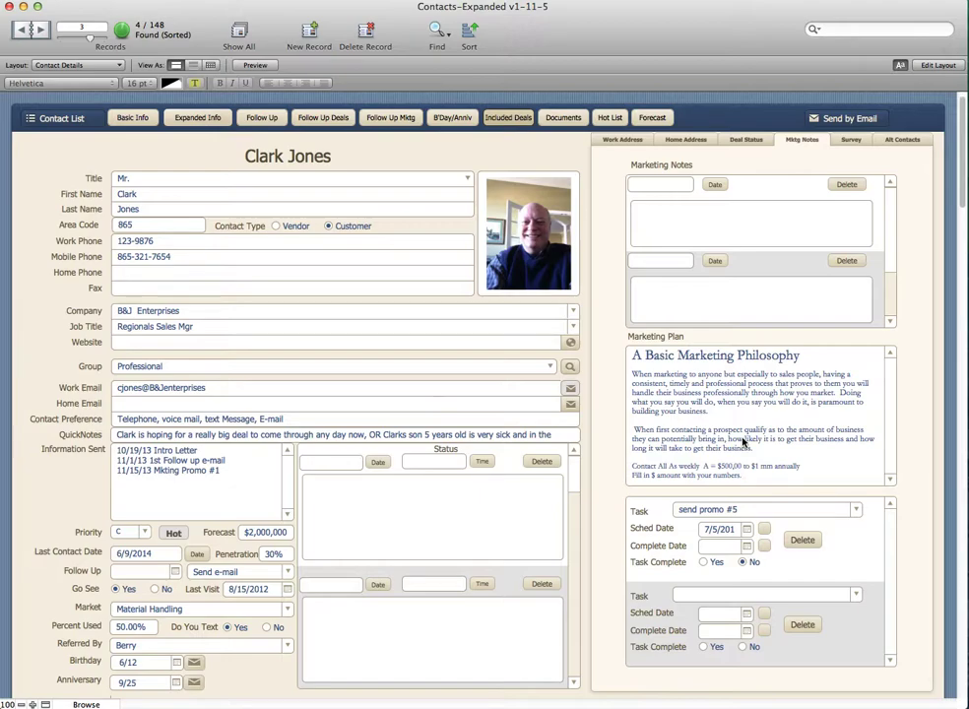
scroll(744, 443, "down", 2)
left_click(731, 400)
scroll(731, 399, "down", 5)
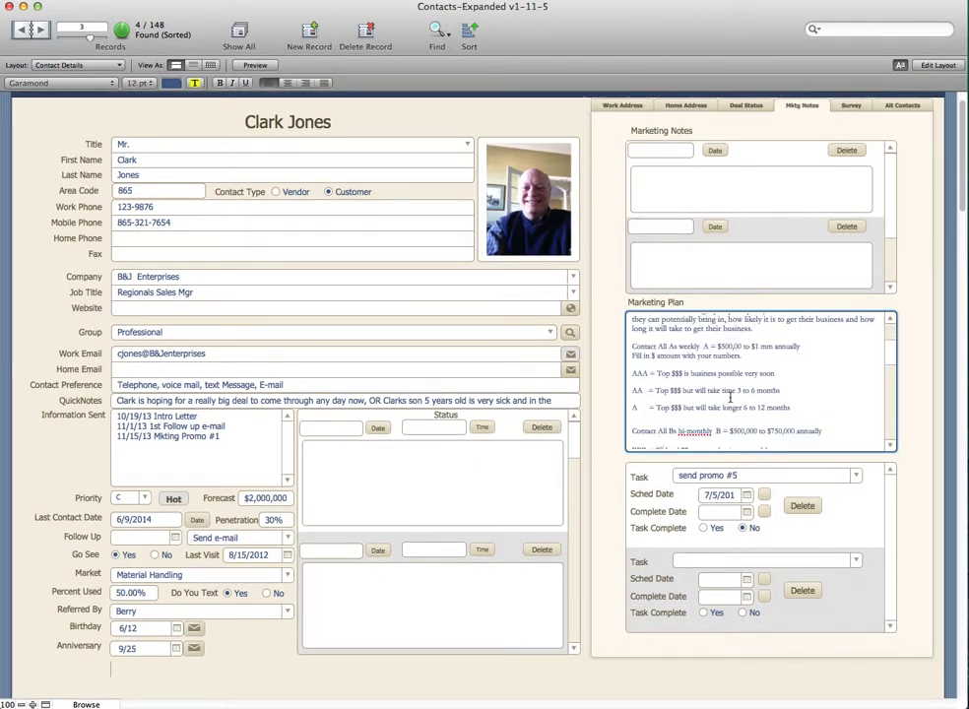
scroll(731, 399, "down", 3)
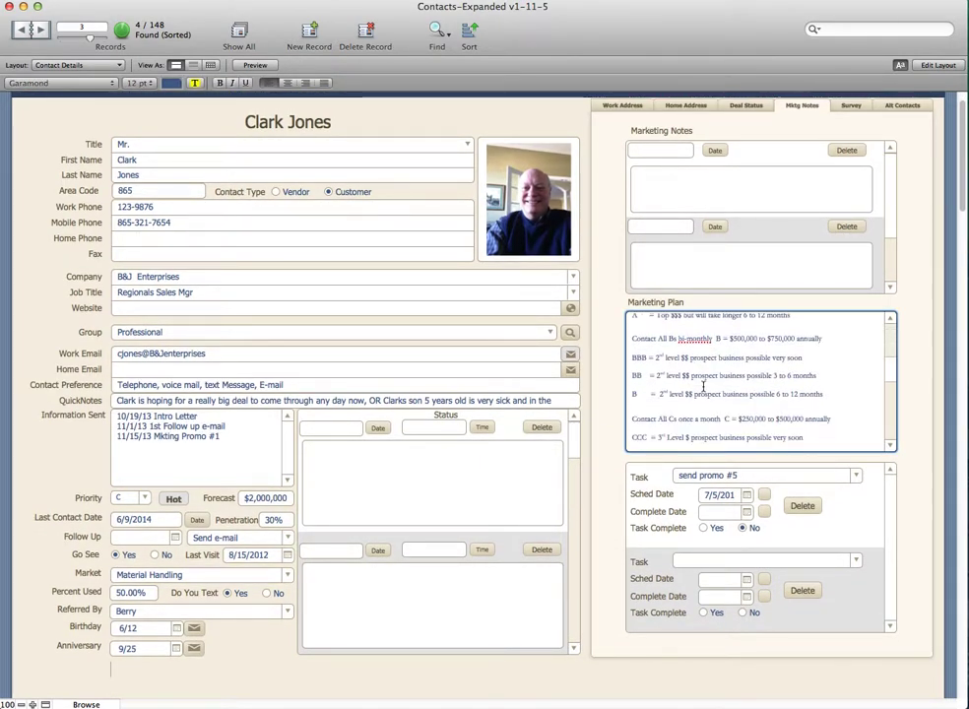
scroll(704, 387, "up", 10)
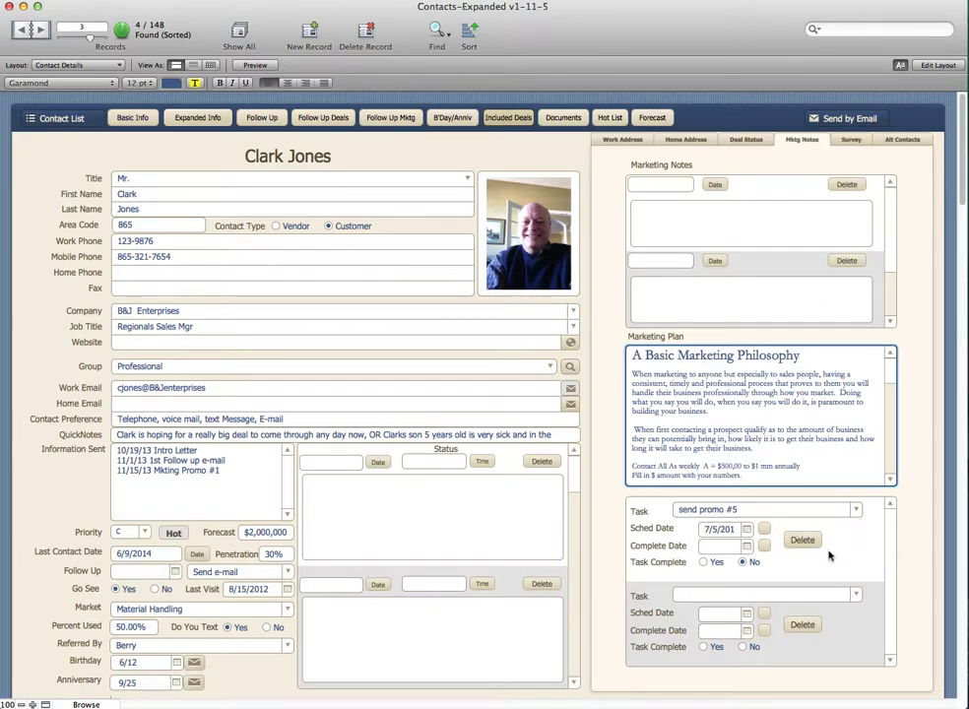
Step: View the contact's client survey with its notes field and the alternate contacts, and return to the work address
left_click(852, 141)
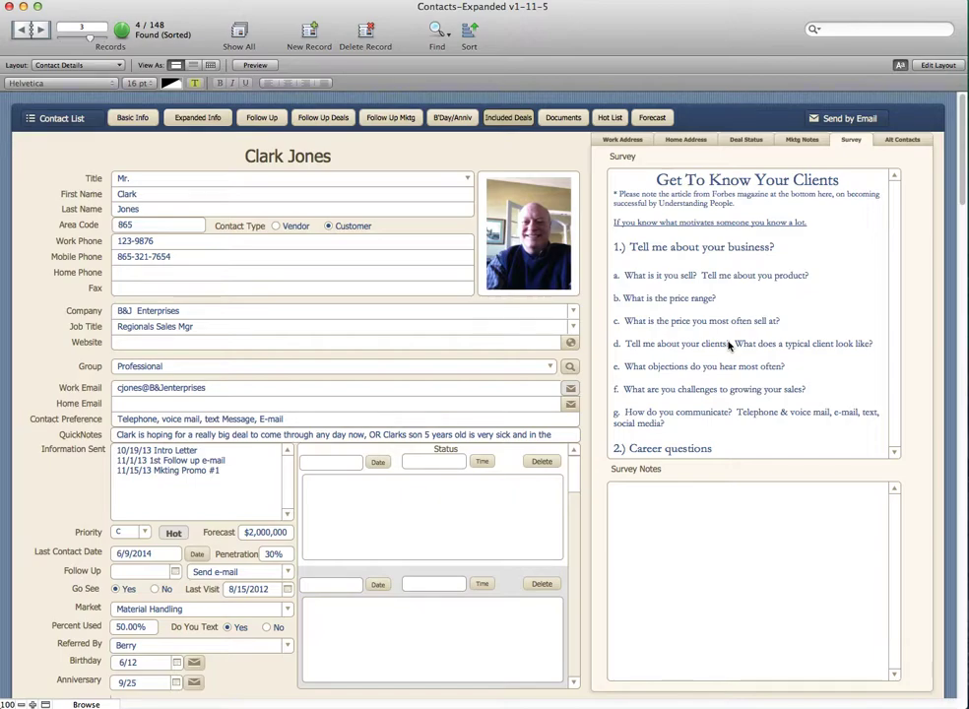
left_click(641, 512)
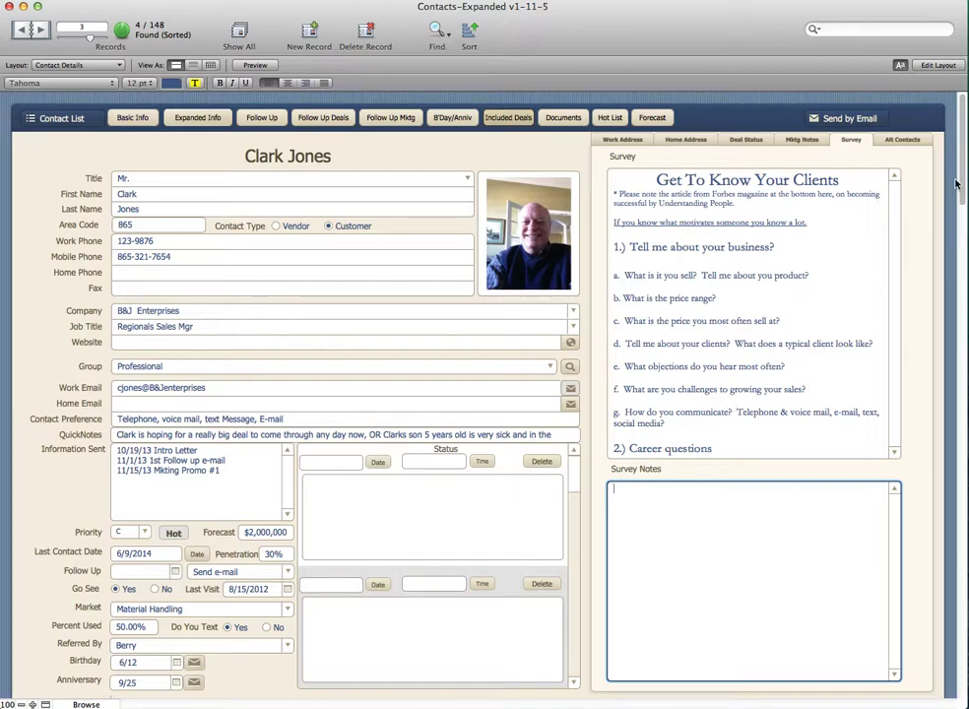
left_click(895, 143)
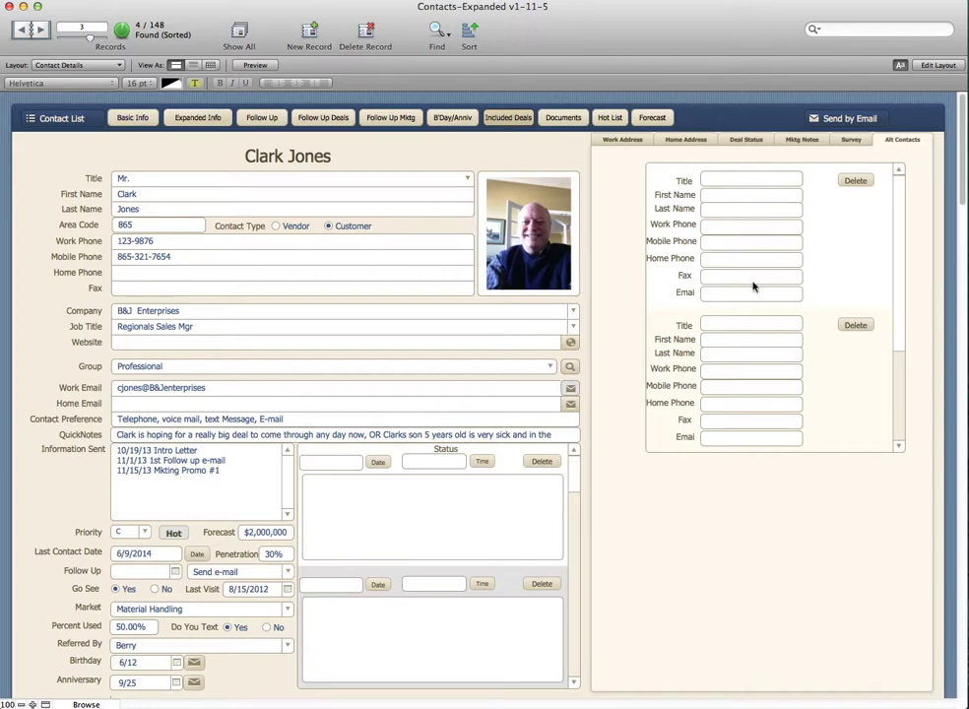
left_click(622, 141)
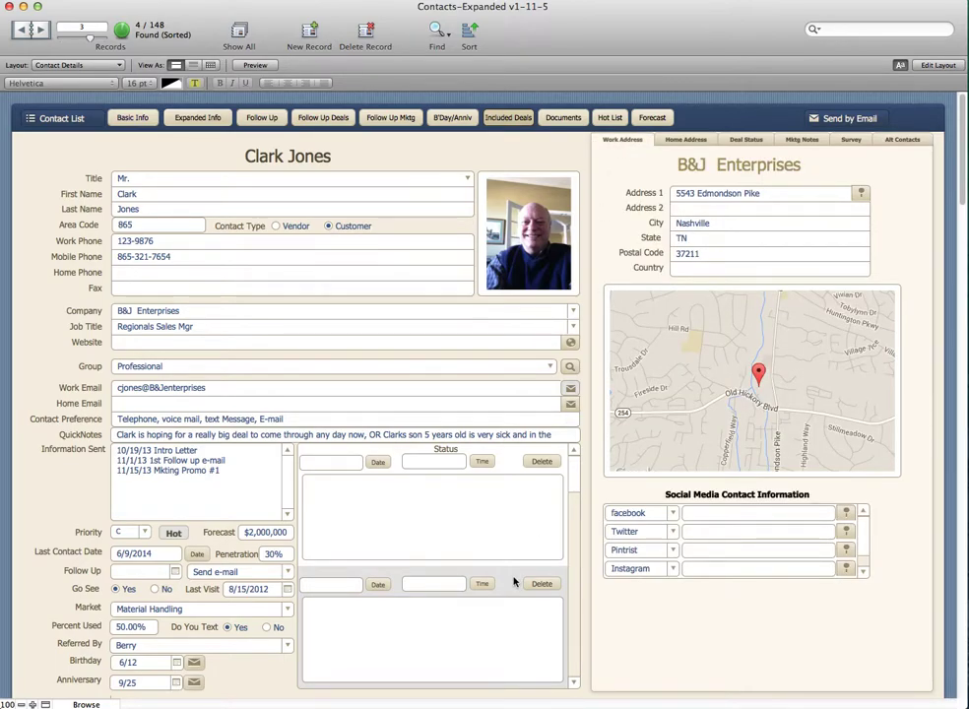